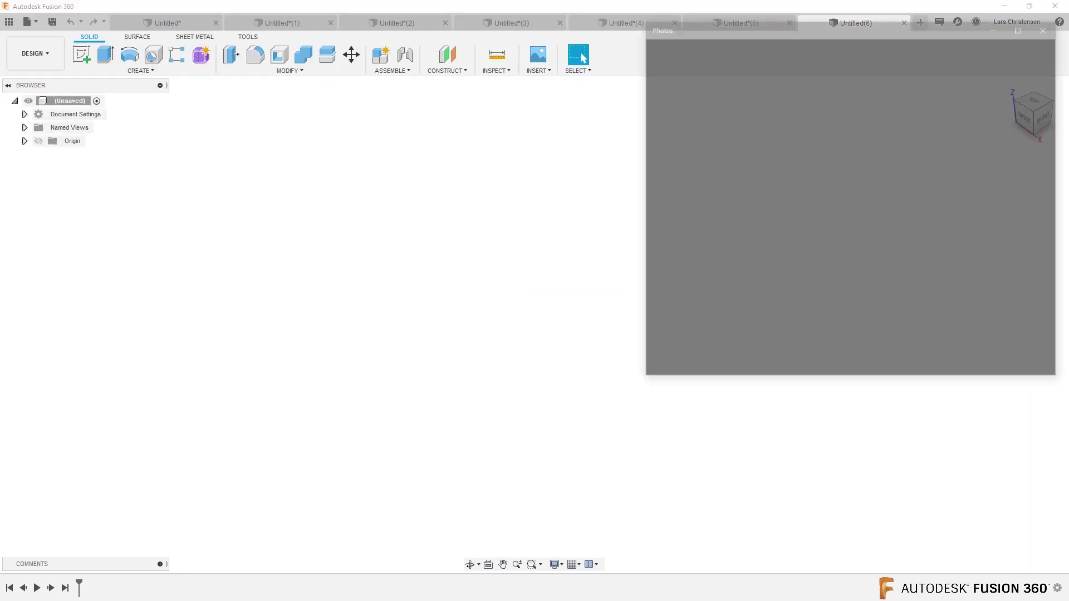
Examine the reference photo of the black spray caps, and close it.
drag(859, 28, 476, 82)
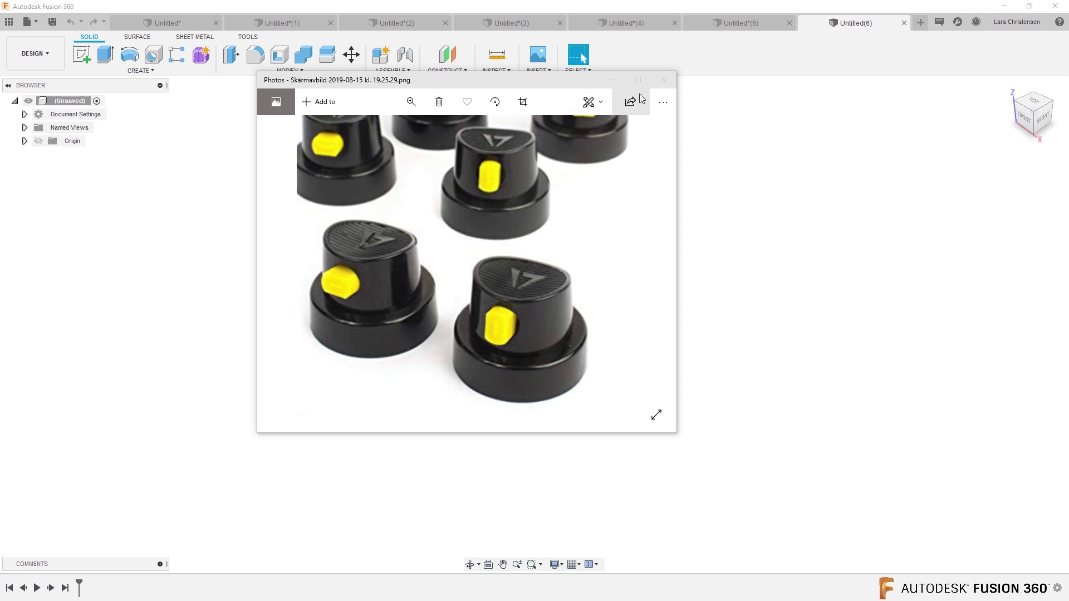
click(663, 81)
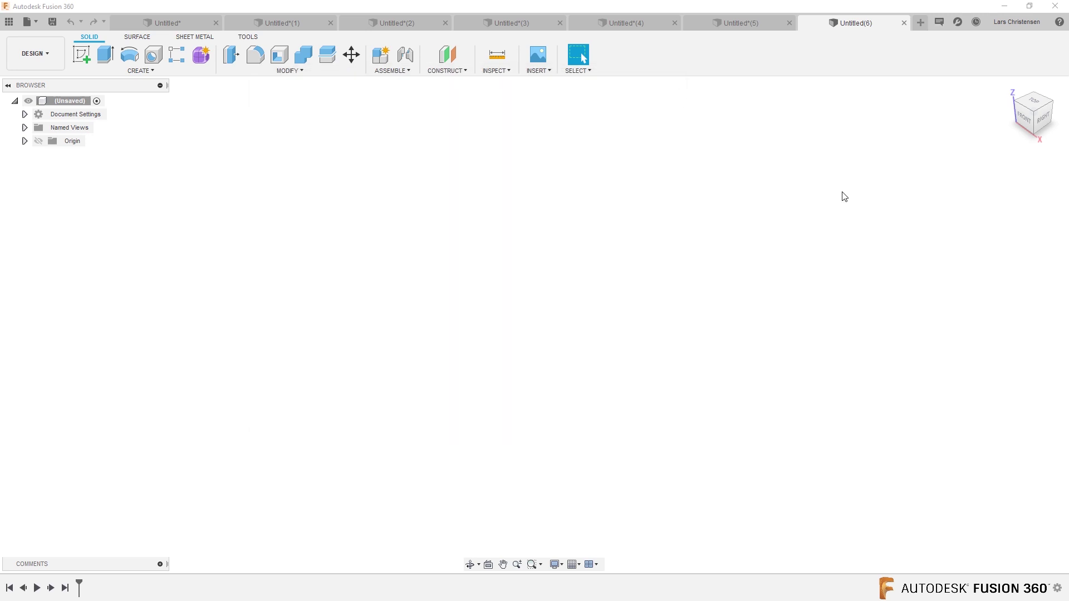
Sketch a closed L-shaped profile on the front plane starting at the origin, with two steps each about 41 mm high.
click(81, 54)
click(566, 319)
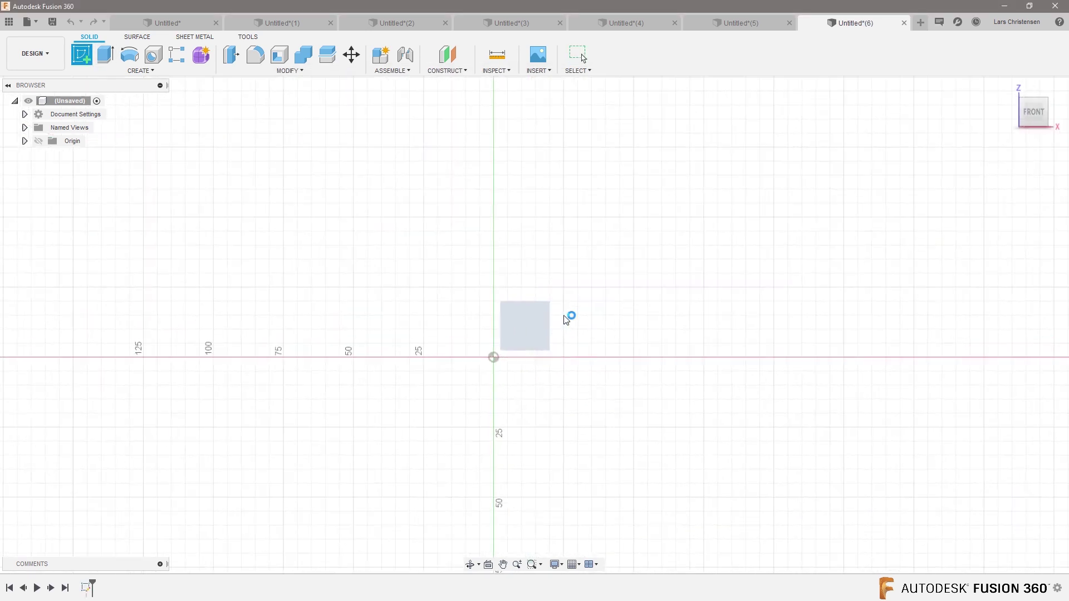
click(81, 55)
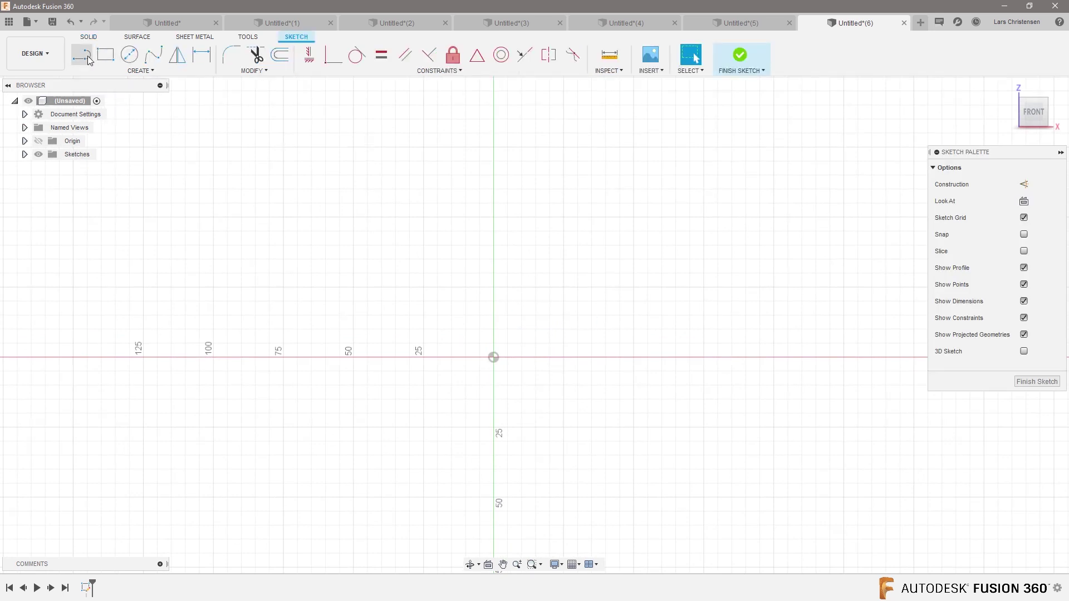
click(494, 357)
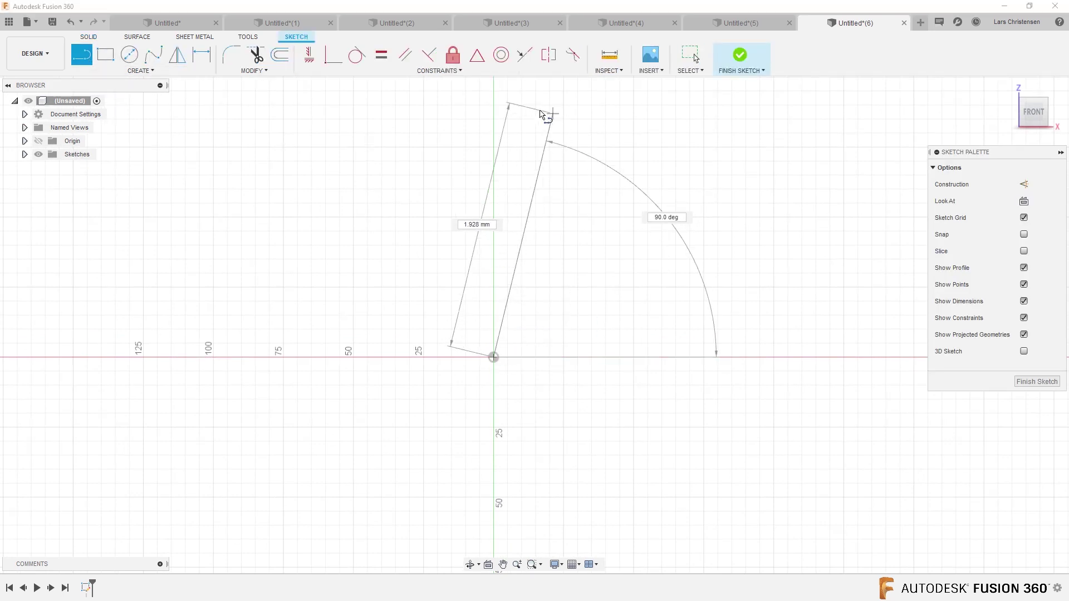
click(494, 125)
click(615, 127)
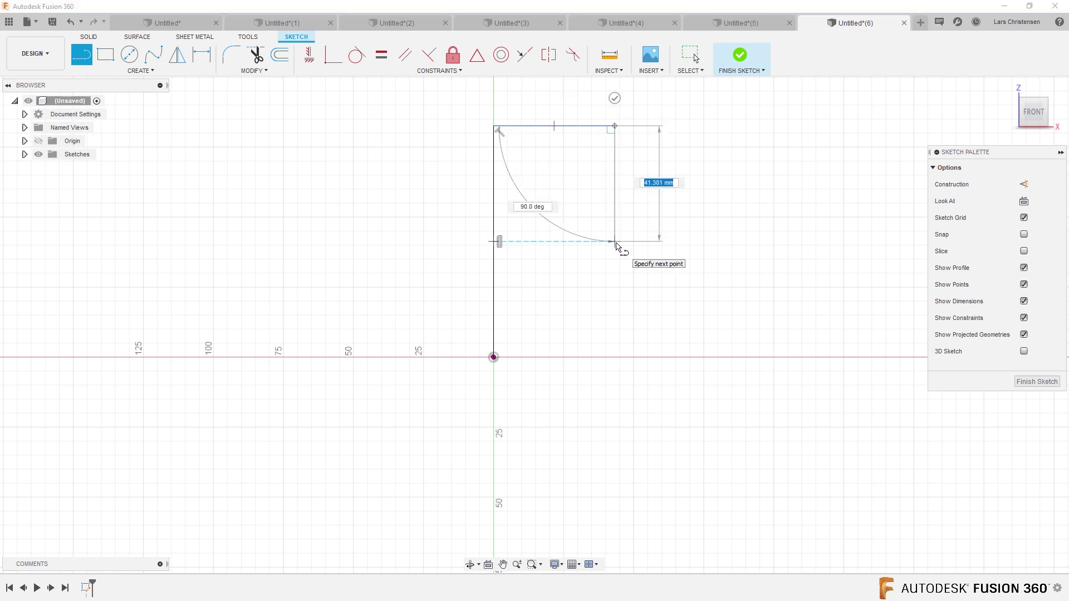
click(615, 243)
click(733, 242)
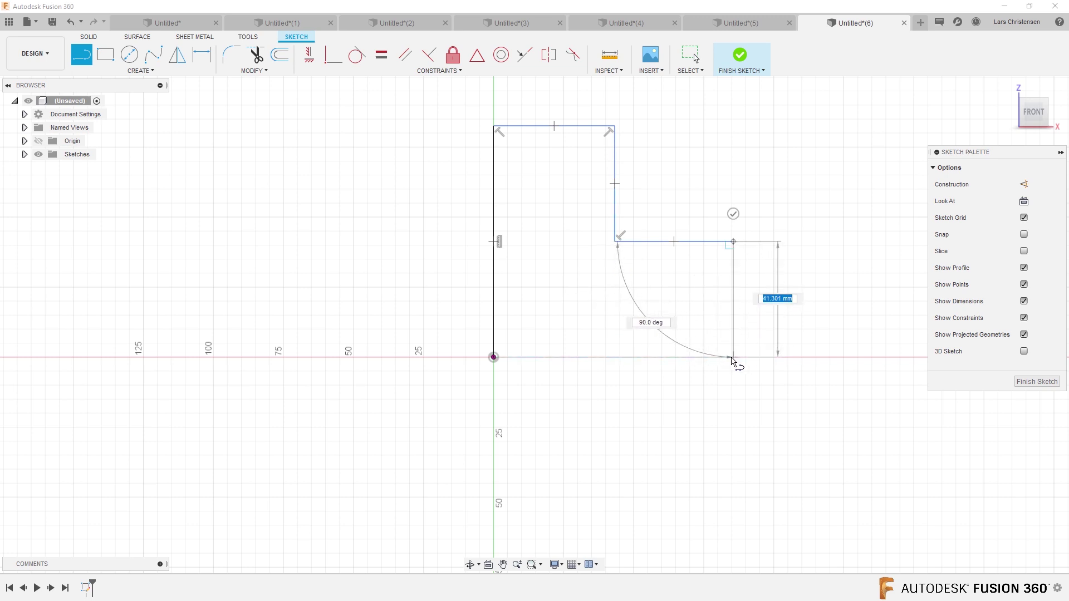
click(733, 357)
click(493, 357)
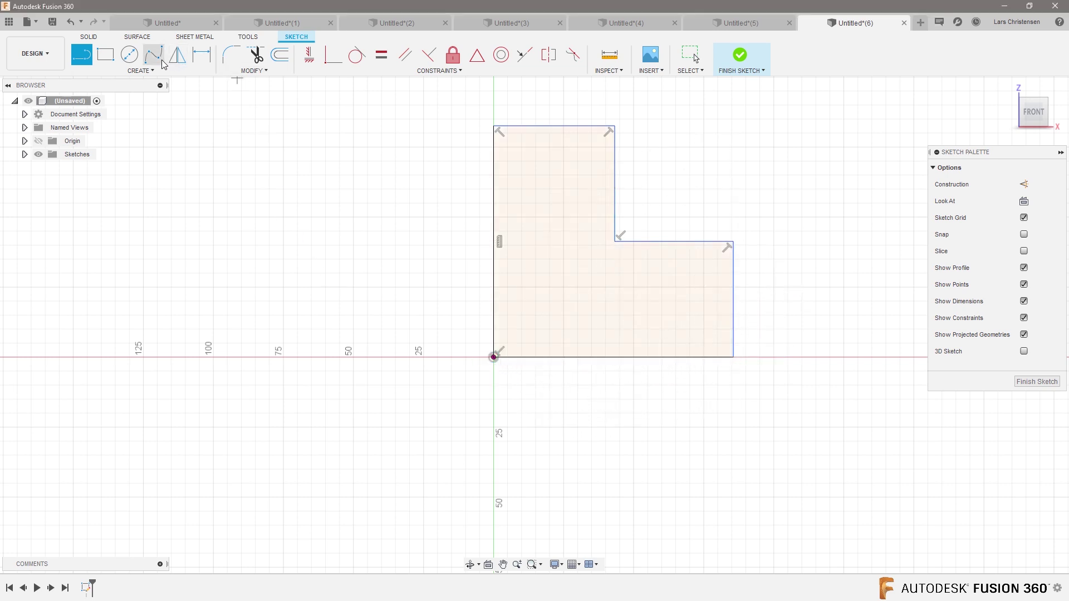
Revolve the L-shaped profile about its vertical edge through the origin as a new body.
click(152, 71)
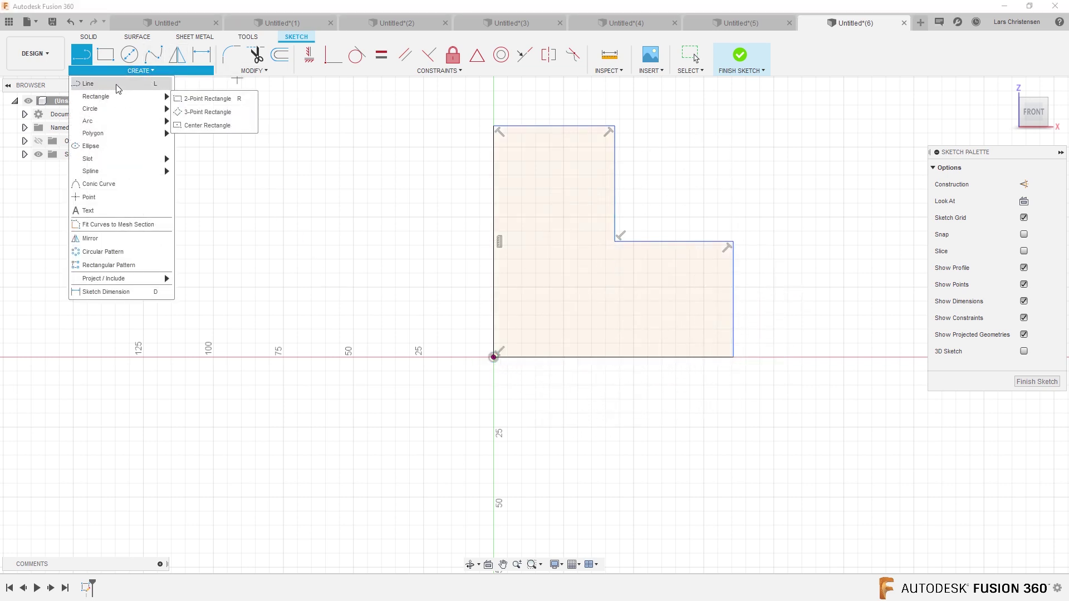
click(89, 37)
click(129, 55)
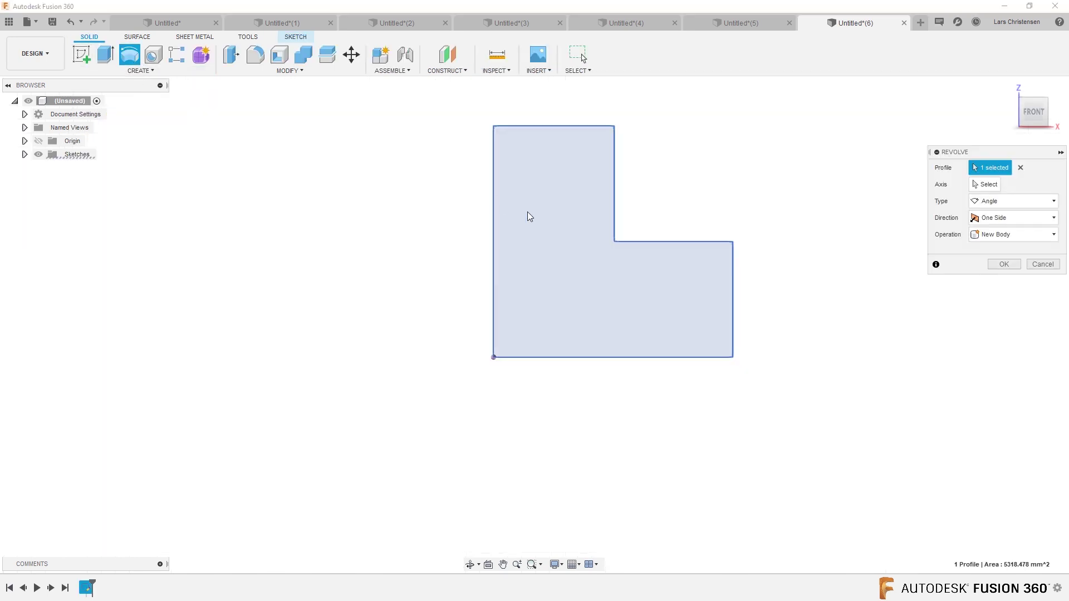
click(976, 187)
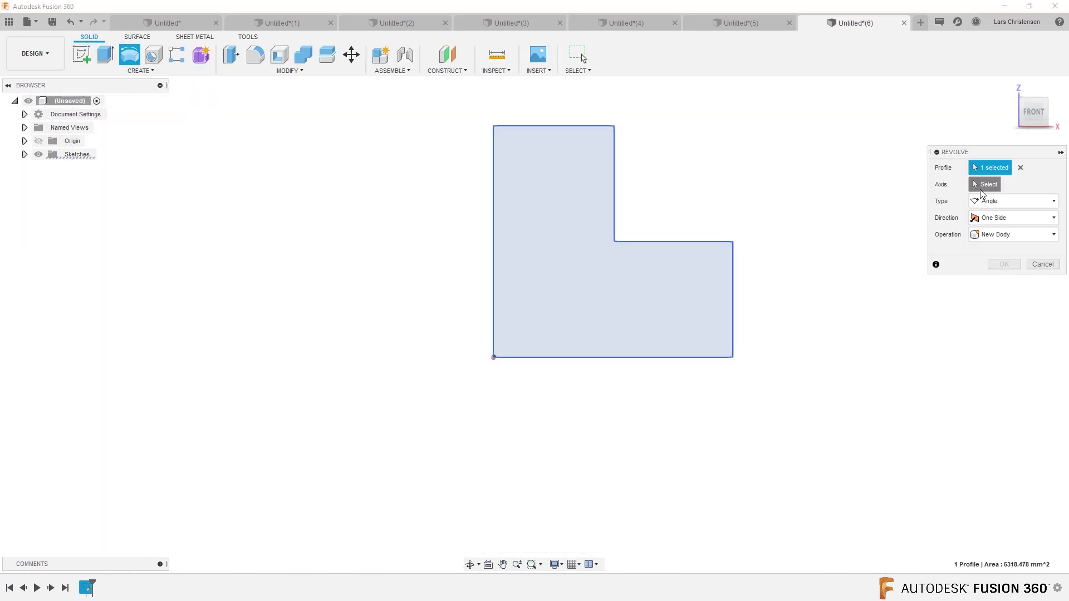
click(495, 225)
click(1005, 283)
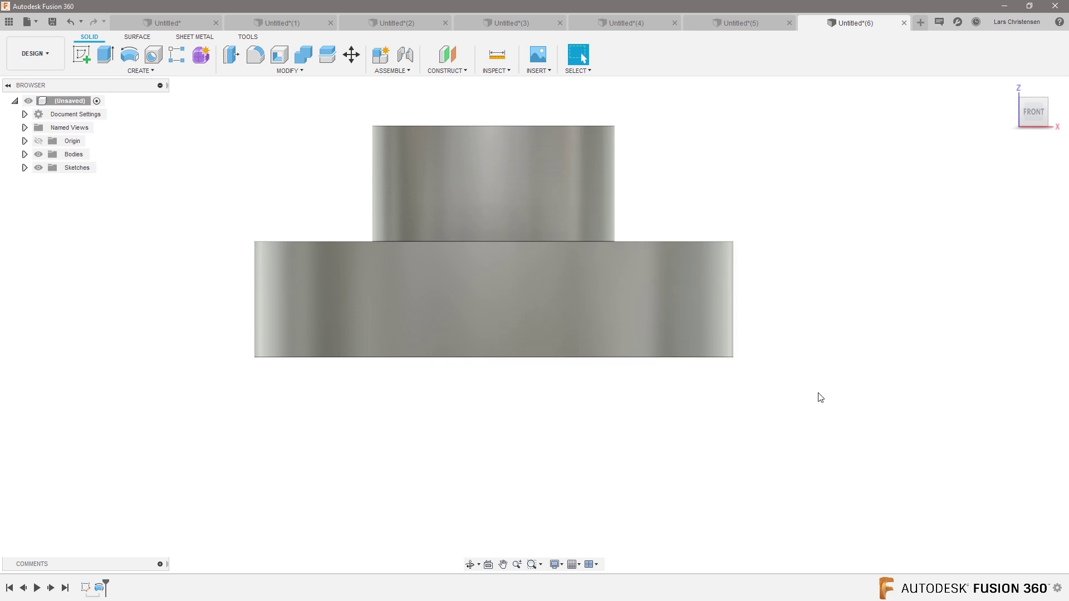
key(F6)
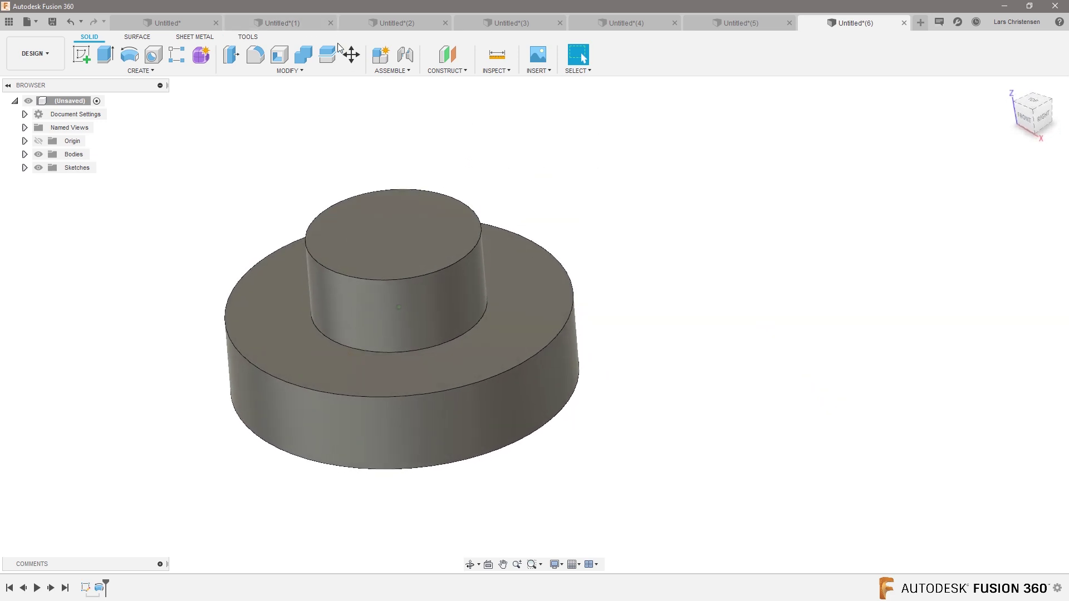
click(279, 54)
shift+middle_drag(139, 440, 268, 377)
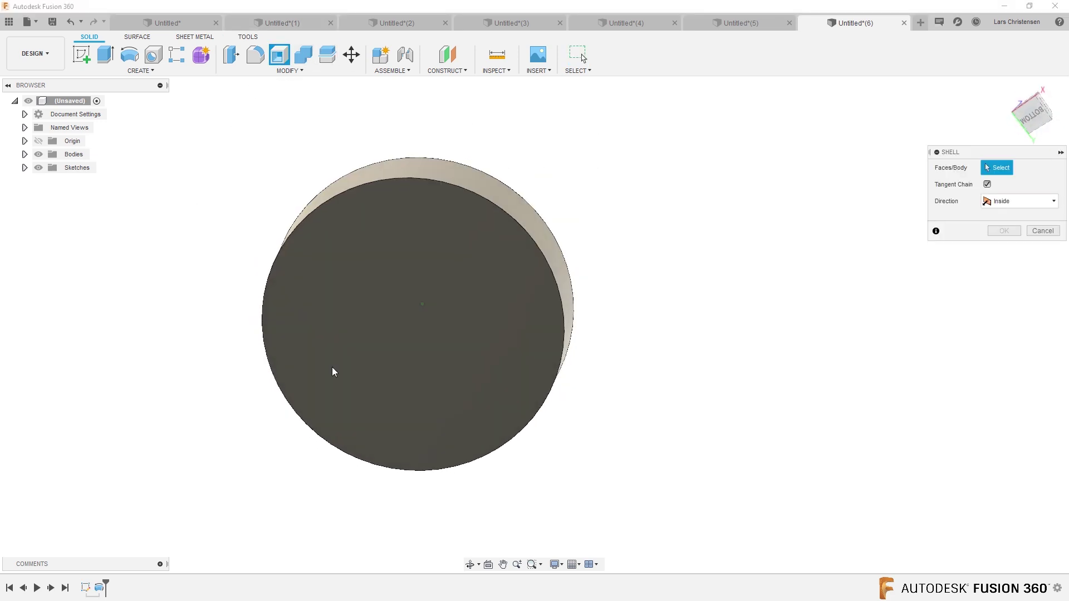
click(1043, 230)
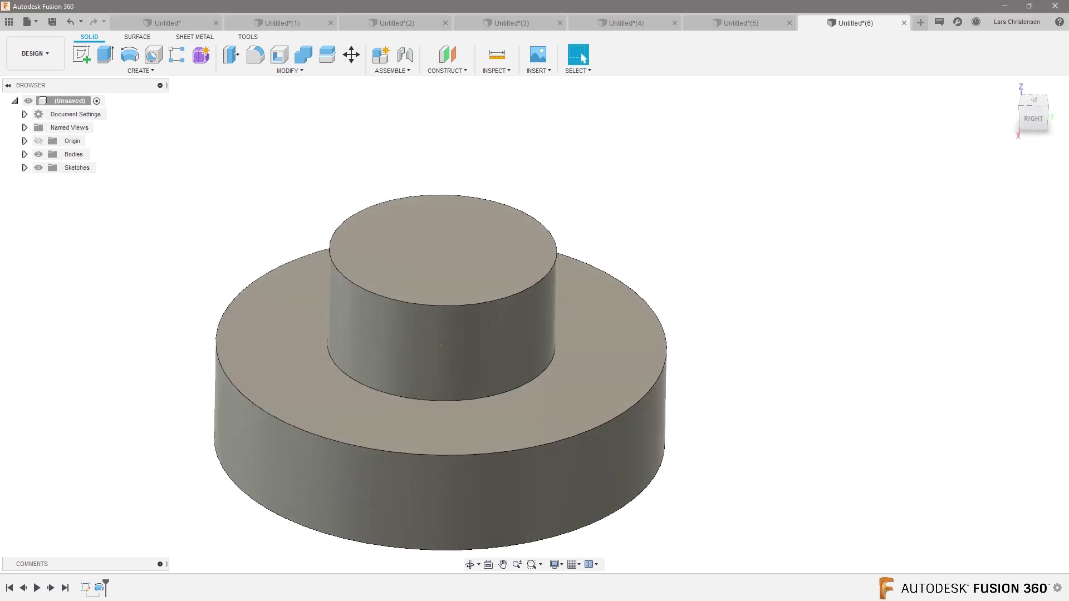
Bring up the spray cap reference photo again and examine the shape of the cap's curved top.
key(alt+Tab)
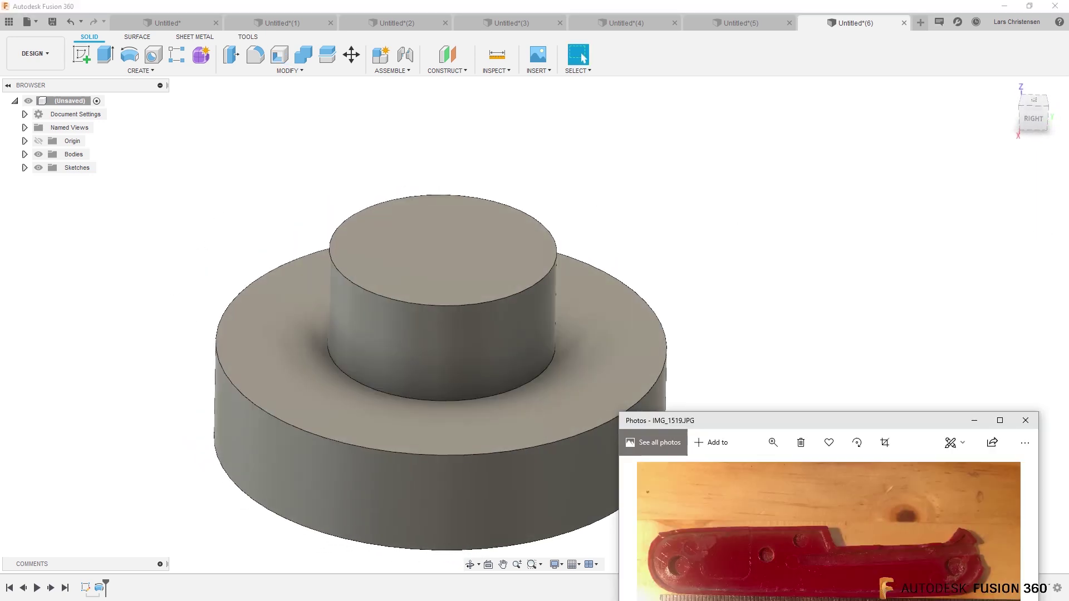
click(1026, 421)
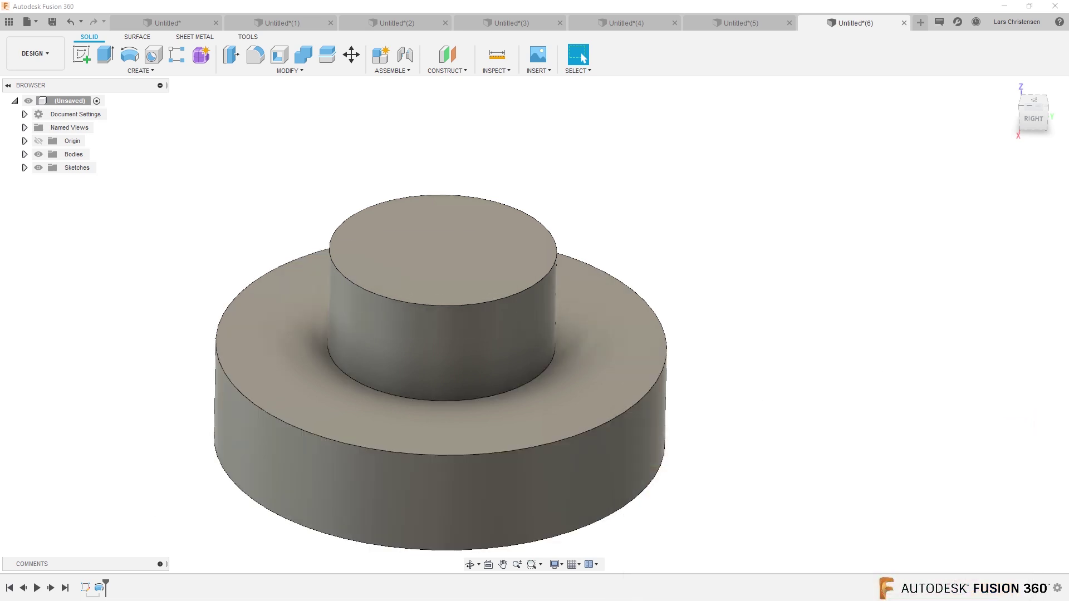
key(alt+Tab)
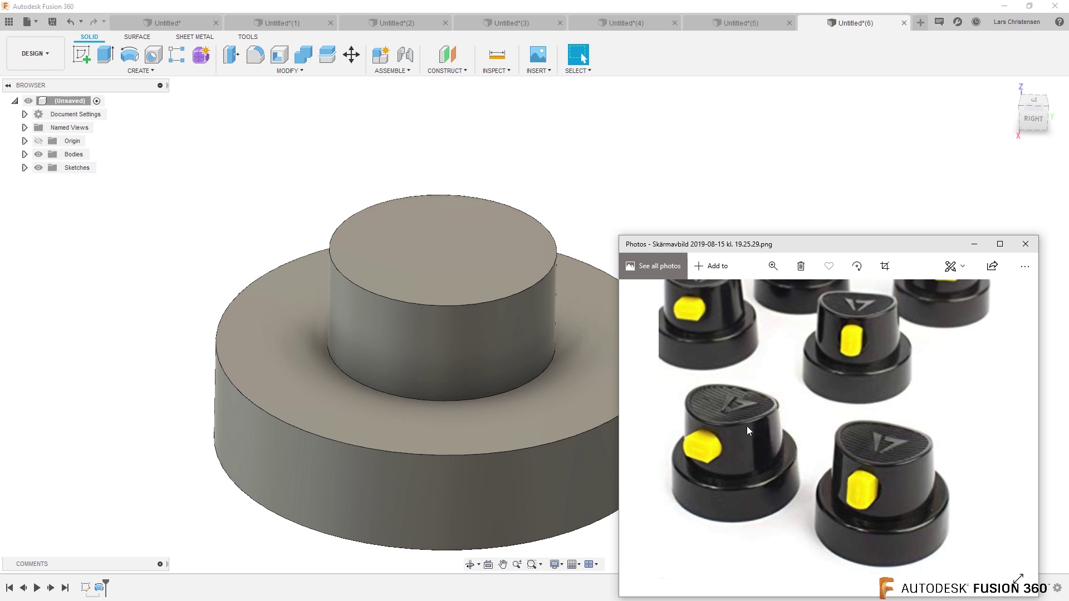
click(884, 176)
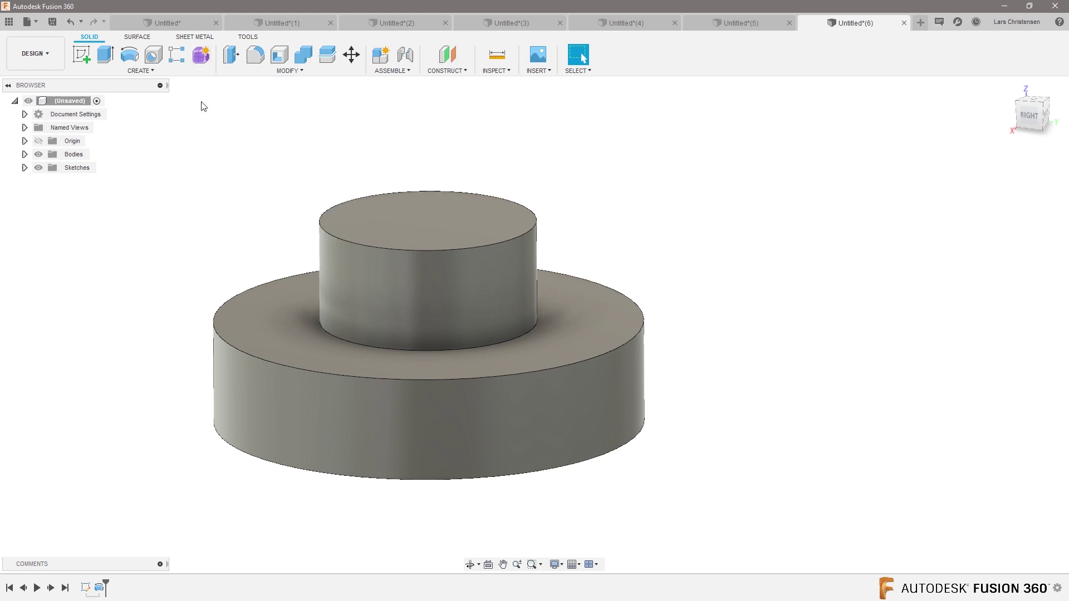
Create a form plane centered on the upper cylinder's top face, about 185 by 141 mm, with 4 length faces and 4 width faces.
click(204, 60)
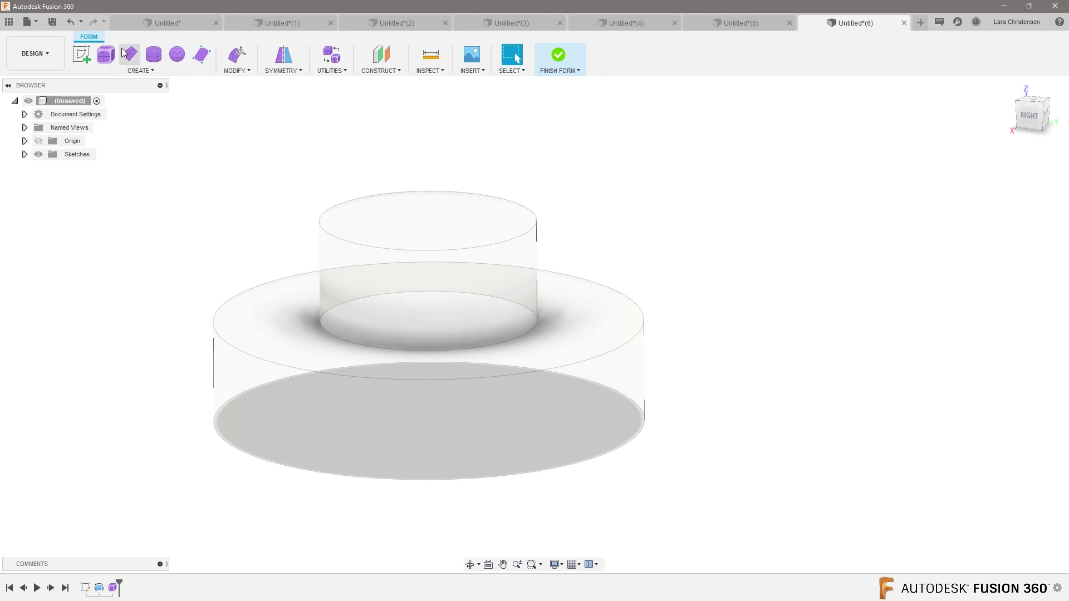
click(139, 56)
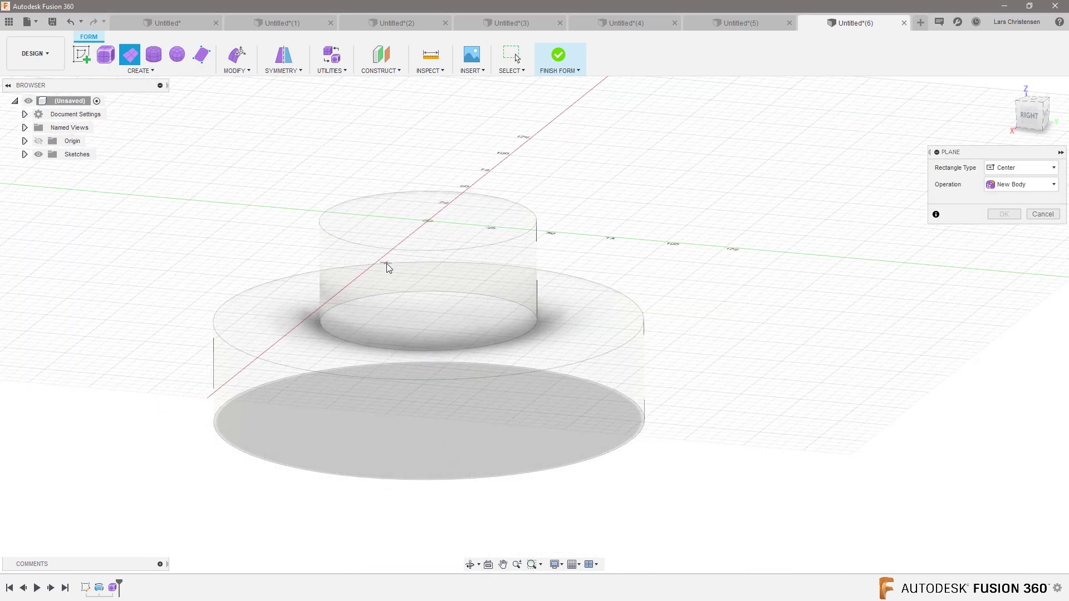
click(428, 221)
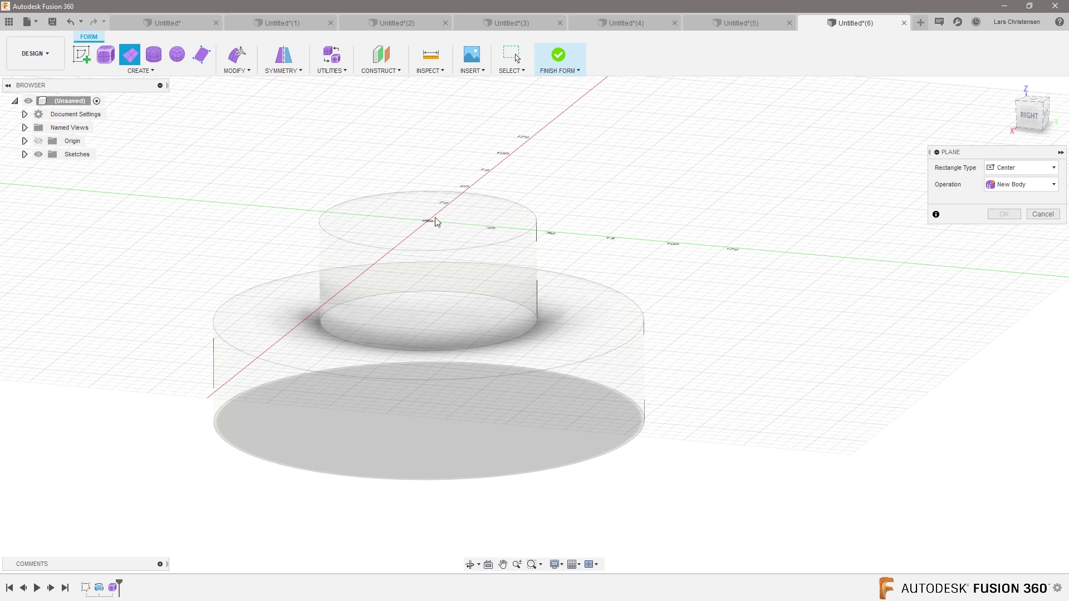
click(673, 178)
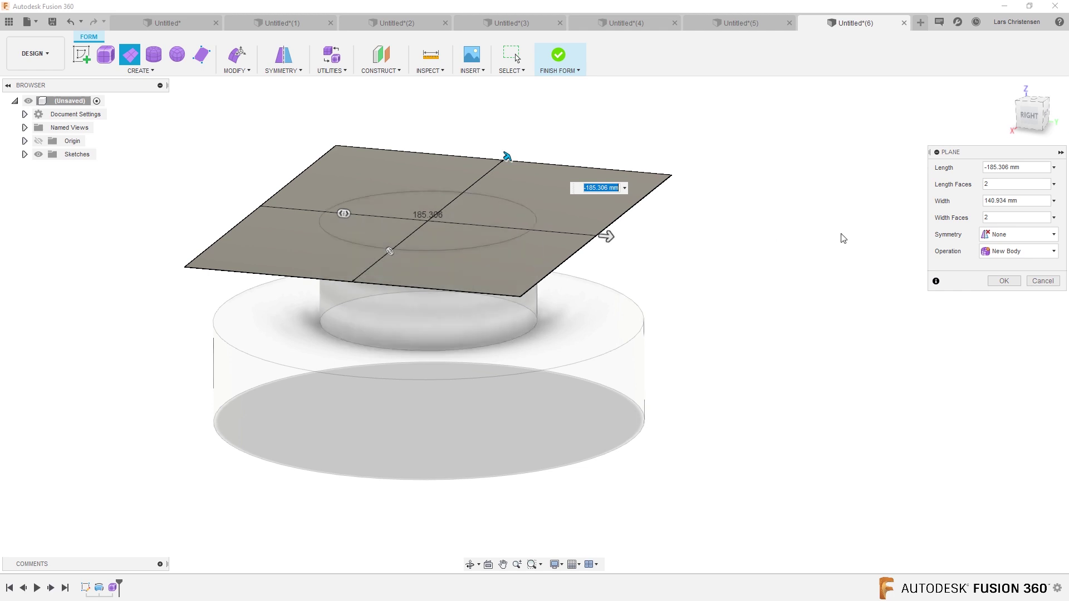
click(1002, 184)
text(4)
key(Tab)
key(Tab)
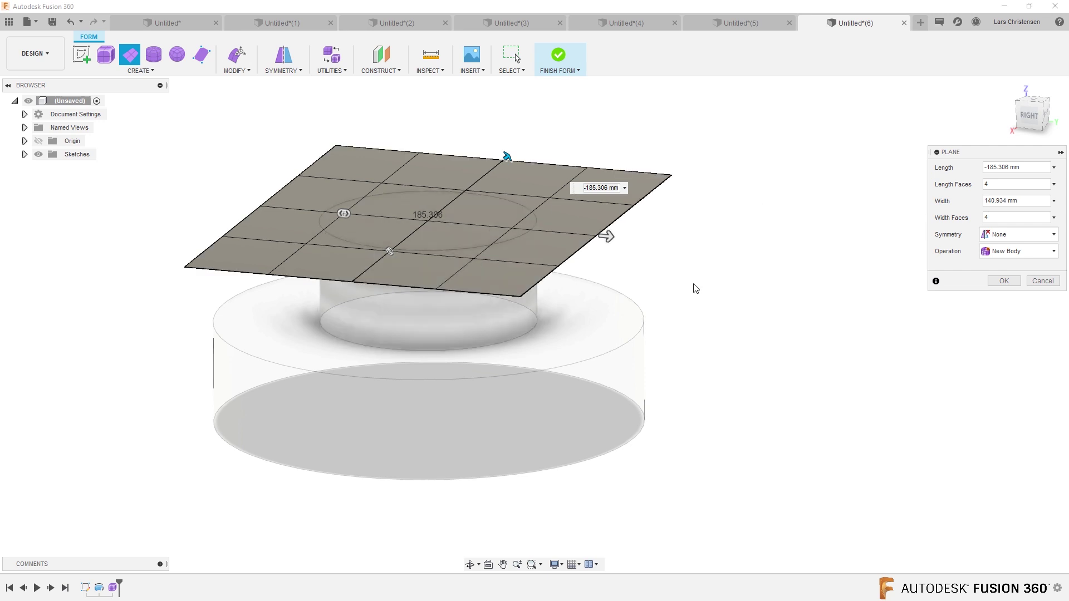
click(1003, 281)
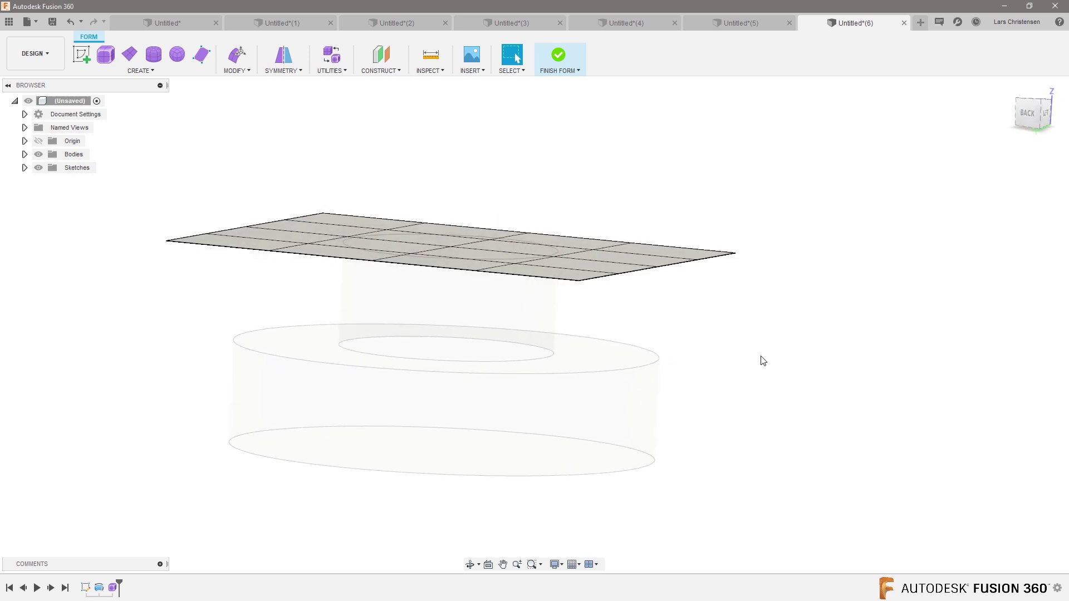
Try to move the entire form plane with Edit Form, selecting all its faces and edges.
shift+middle_drag(767, 337, 785, 279)
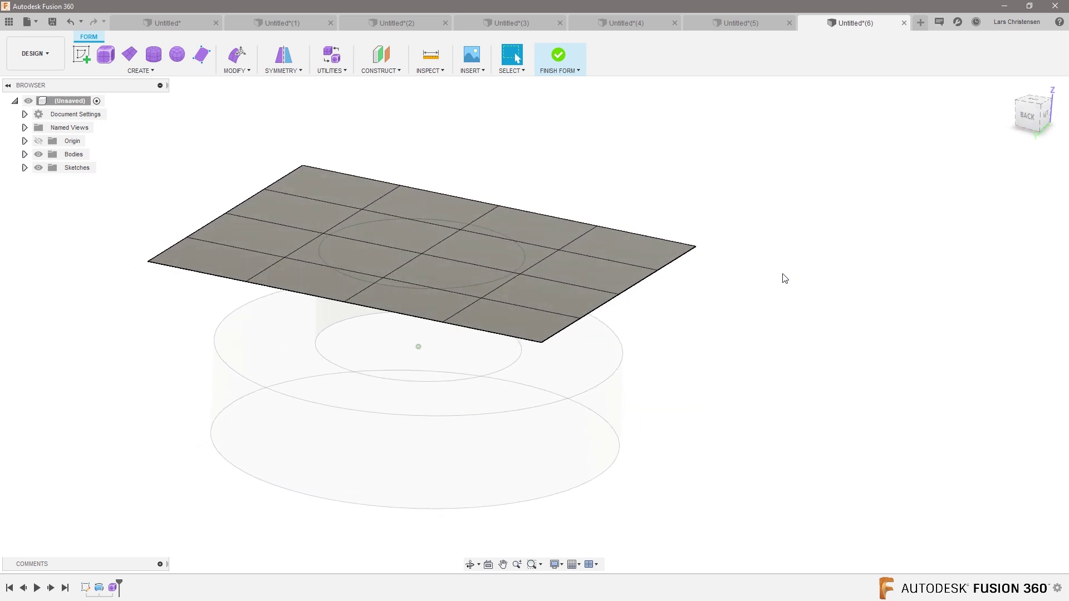
right_click(781, 195)
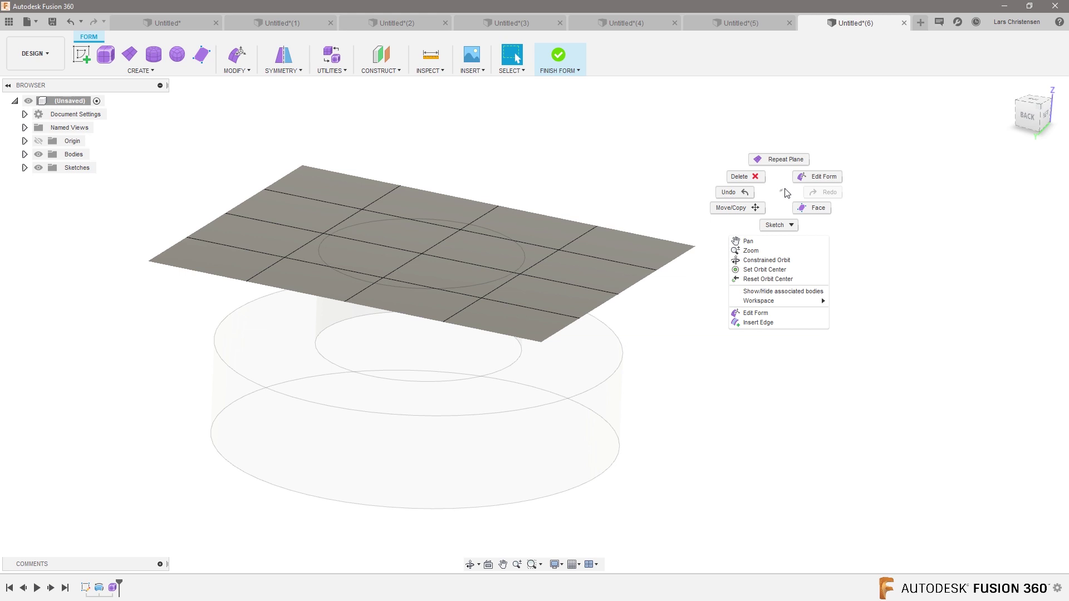
click(811, 176)
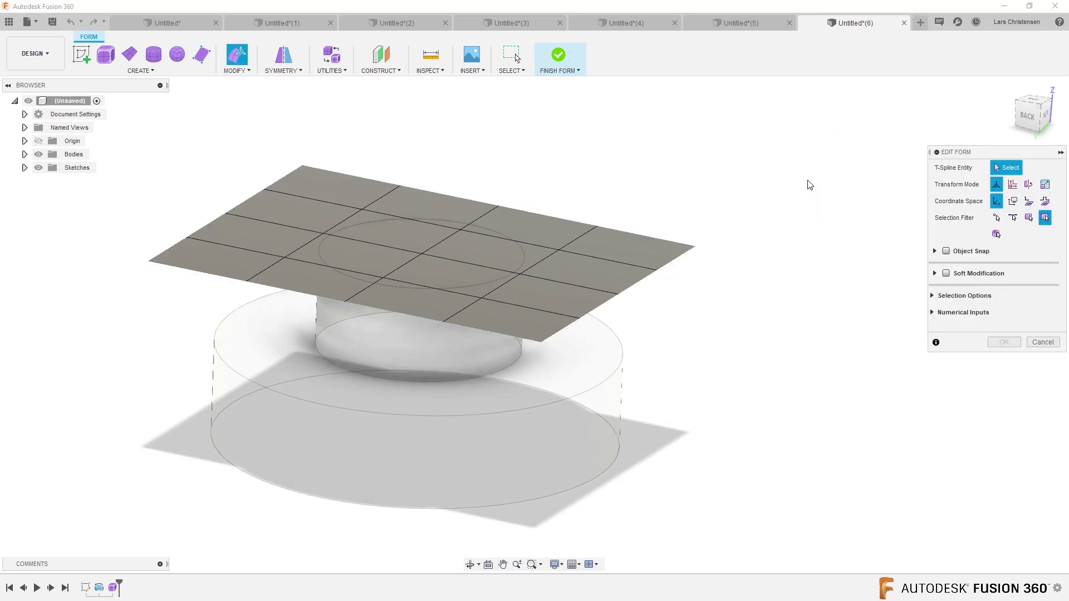
scroll(796, 183, down, 2)
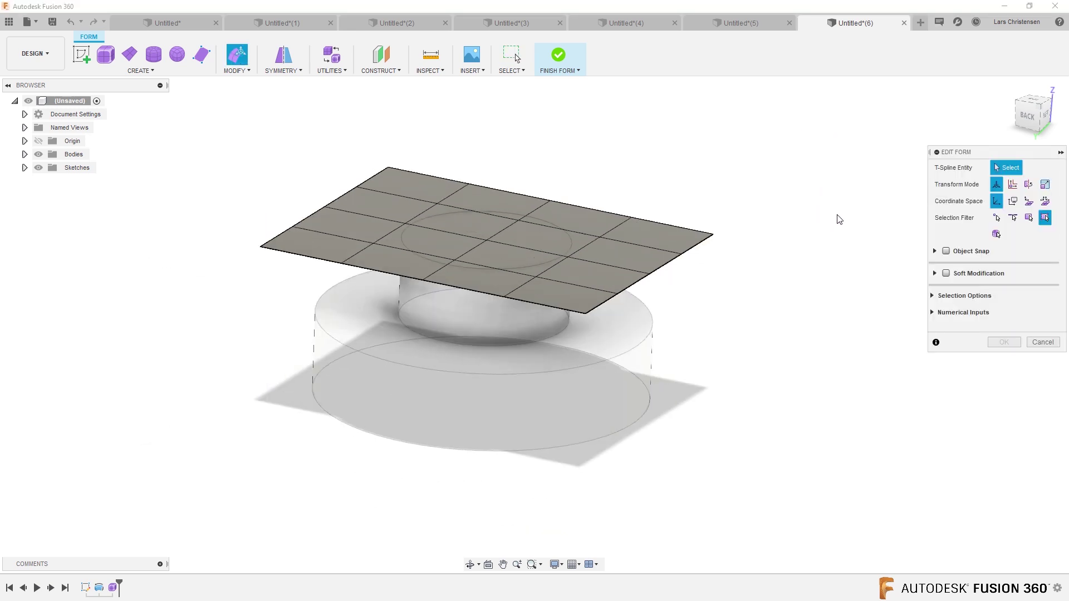
drag(181, 121, 809, 365)
drag(482, 211, 487, 223)
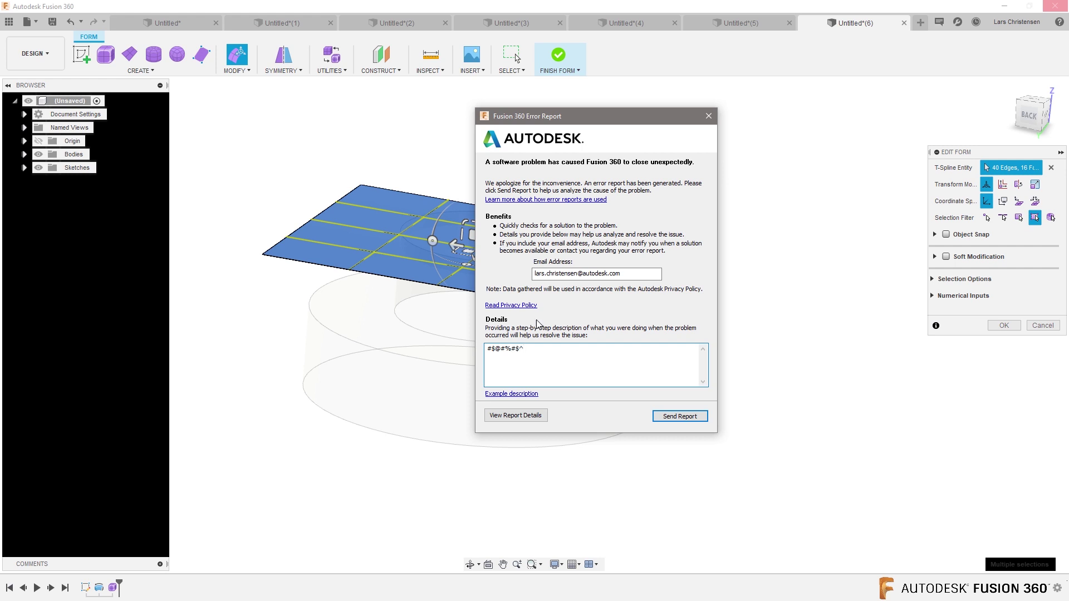
Send the crash error report to Autodesk and close its confirmation page.
click(695, 421)
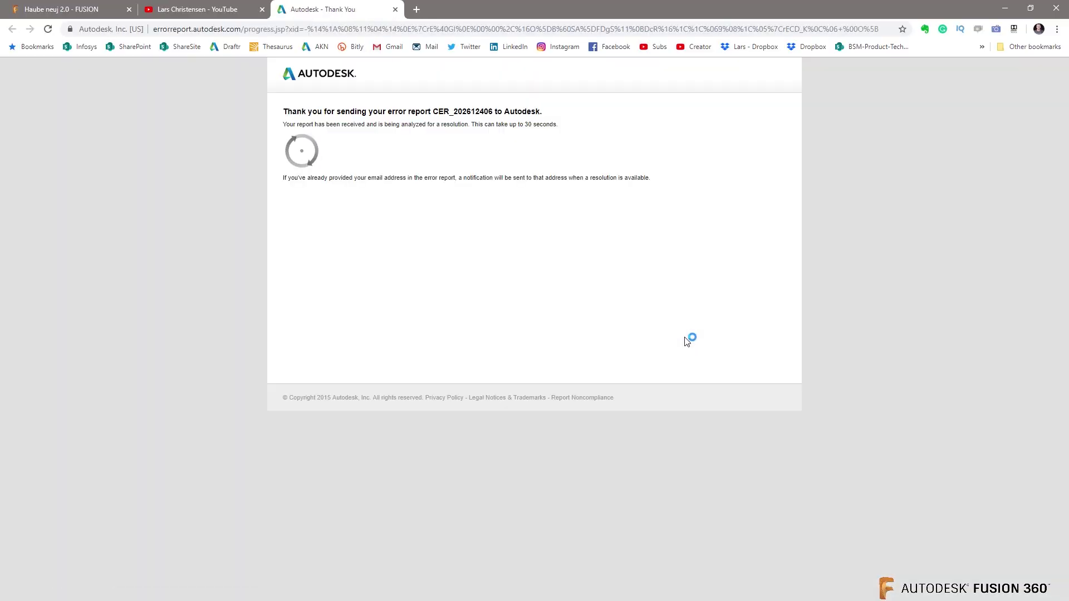
click(395, 10)
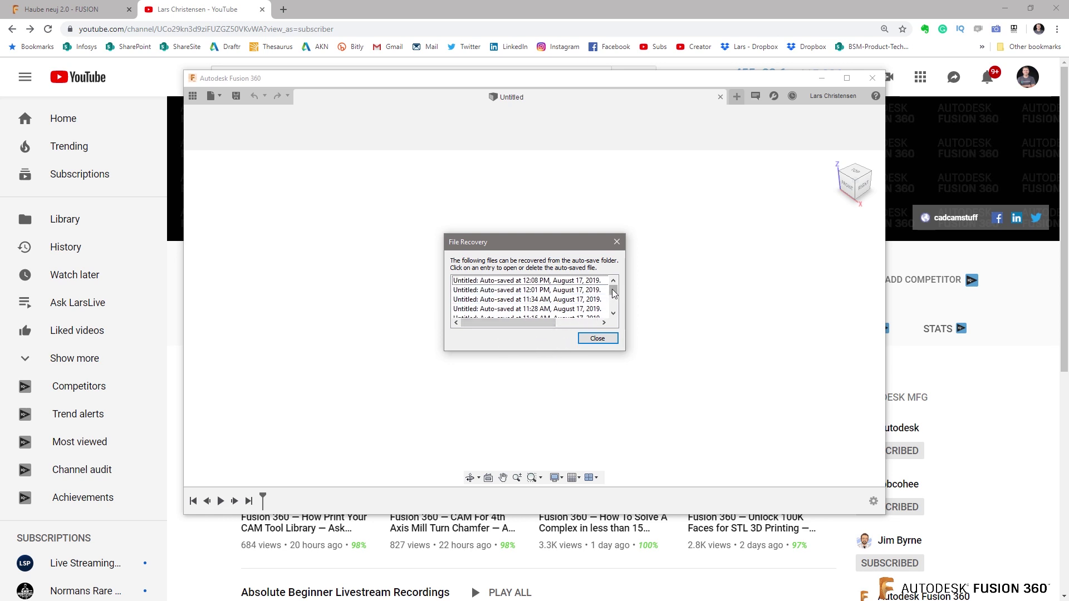
Recover the untitled designs auto-saved at 12:08 PM, 12:01 PM and 11:34 AM on August 17, 2019.
click(513, 281)
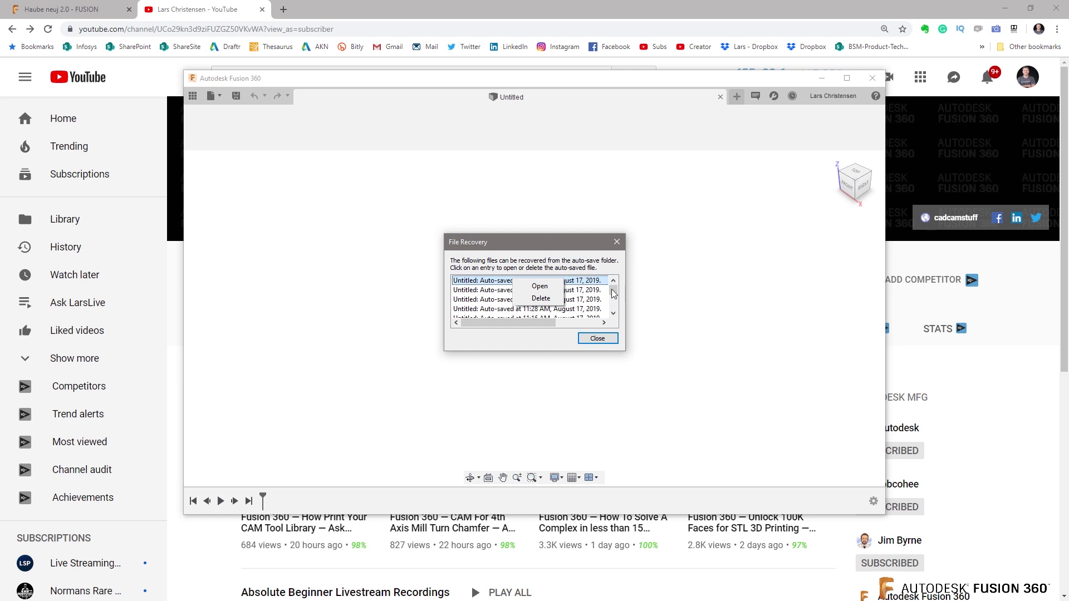
click(538, 287)
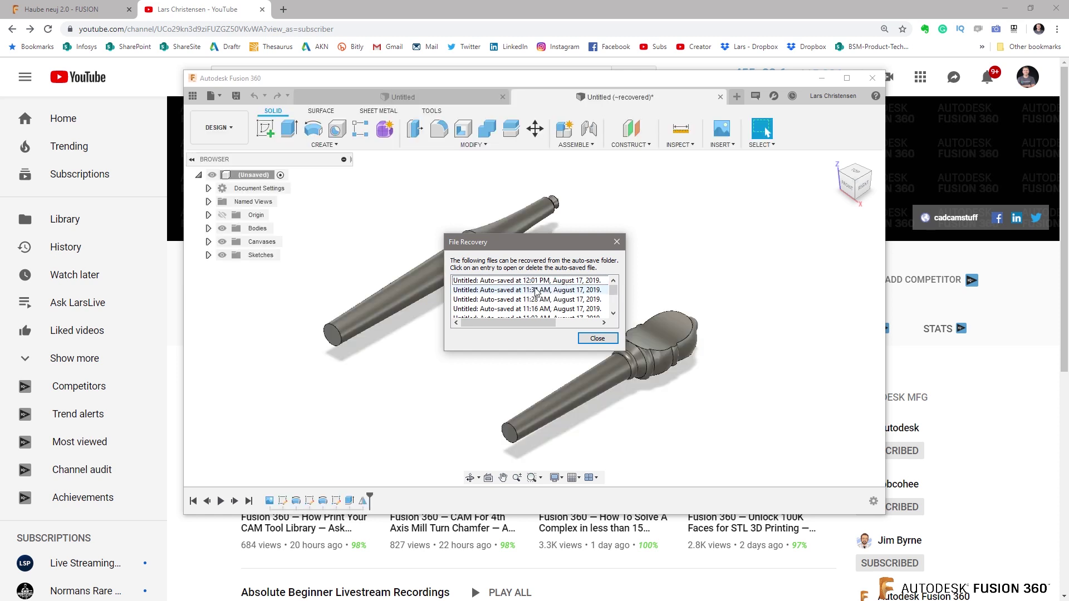
click(536, 290)
click(547, 291)
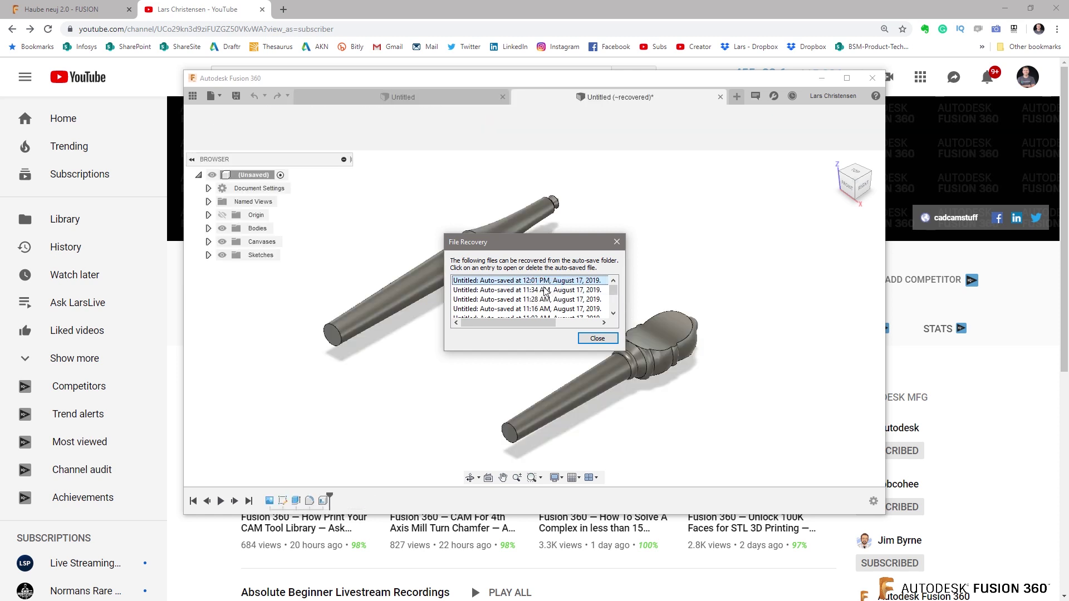
click(510, 283)
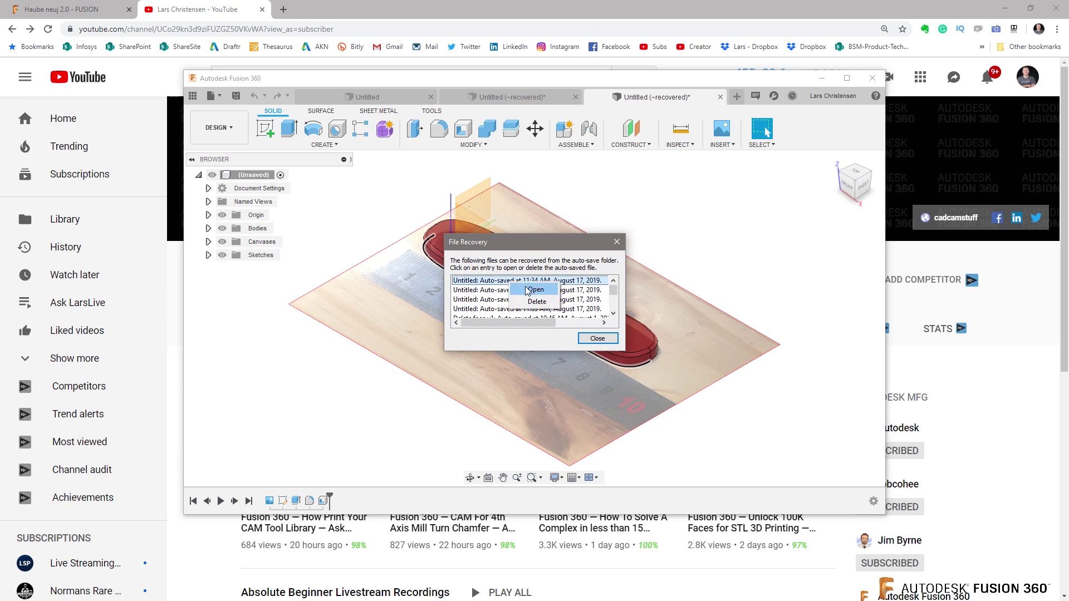
click(529, 289)
Recover the untitled designs auto-saved at 11:28 AM, 11:16 AM and 11:03 AM on August 17, 2019, and close File Recovery.
click(493, 281)
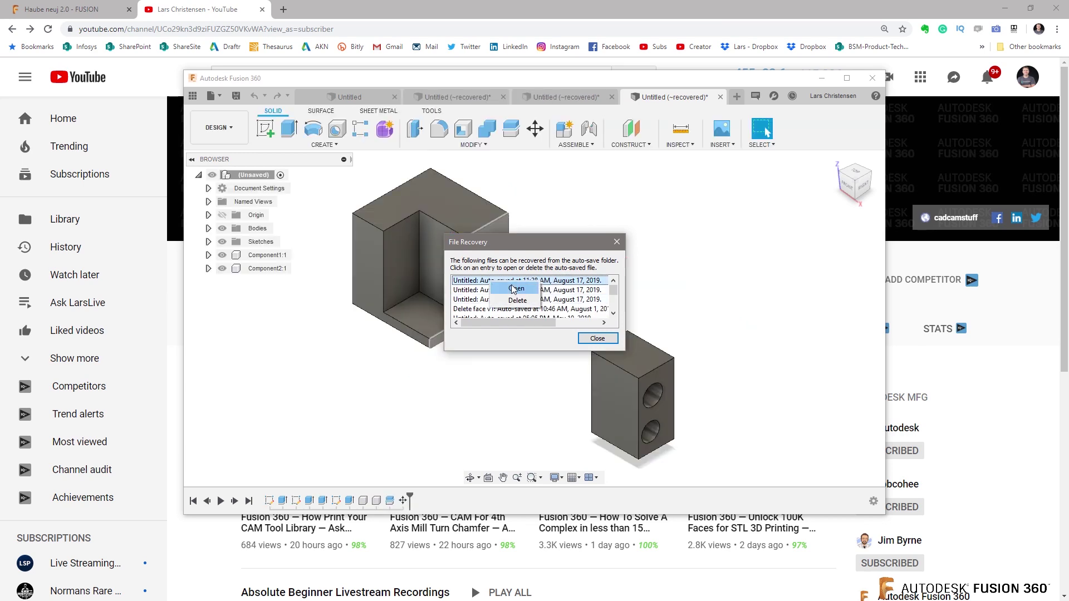
click(515, 289)
click(516, 290)
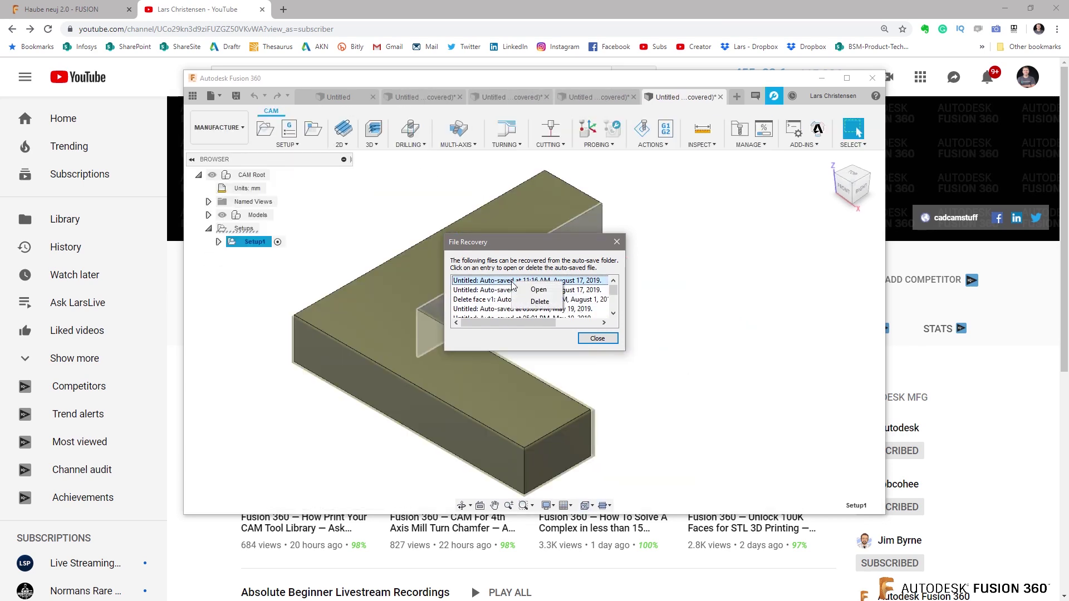
click(528, 293)
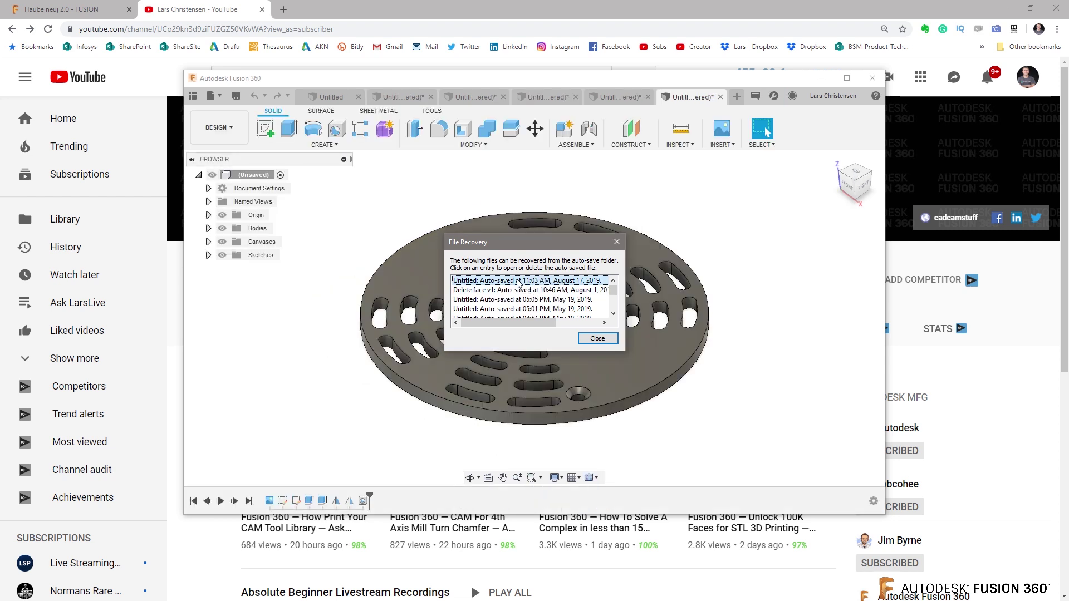
click(529, 294)
click(533, 290)
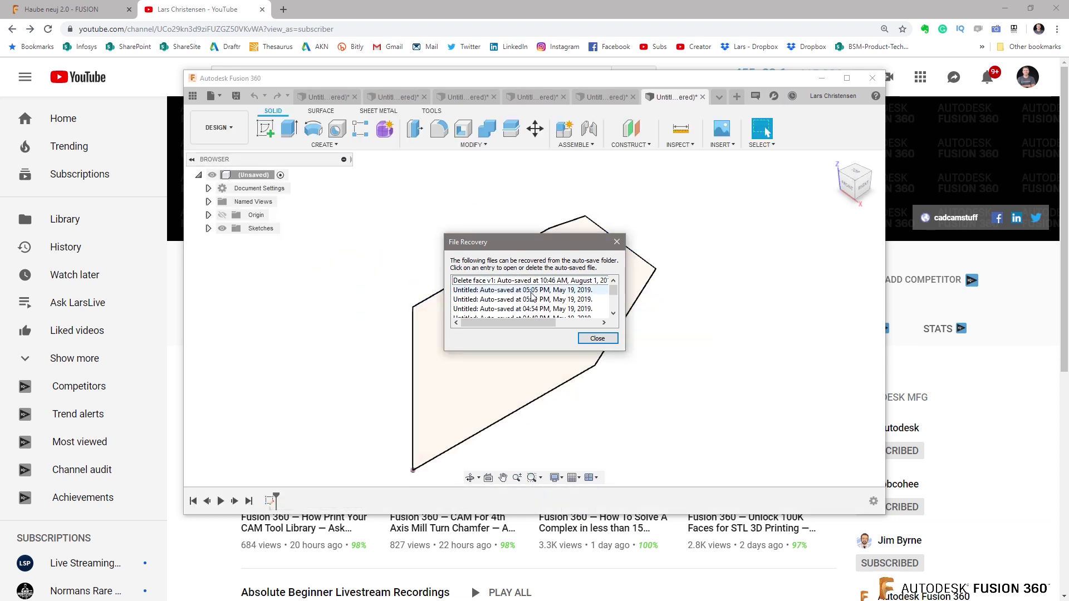
click(598, 338)
Maximize the window, dismiss the Command Map sign-in and start a new empty design.
click(846, 78)
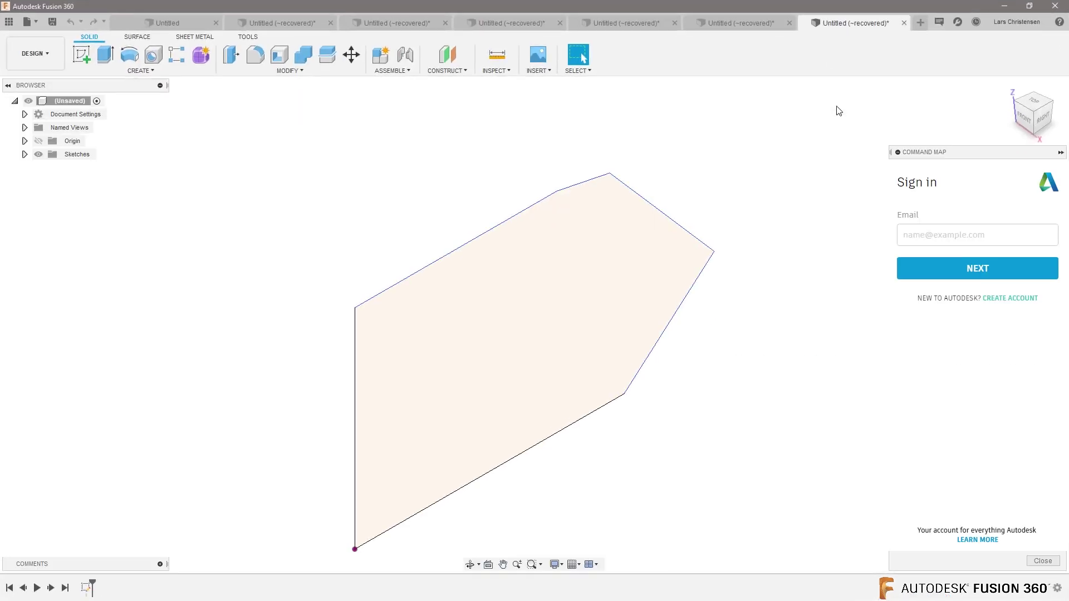
click(1042, 562)
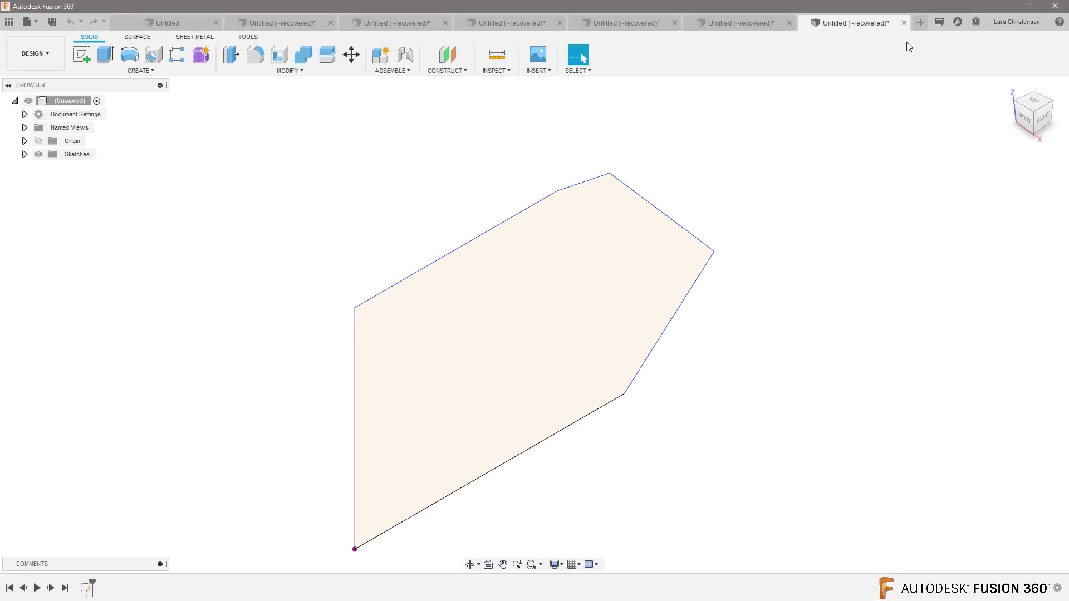
click(919, 22)
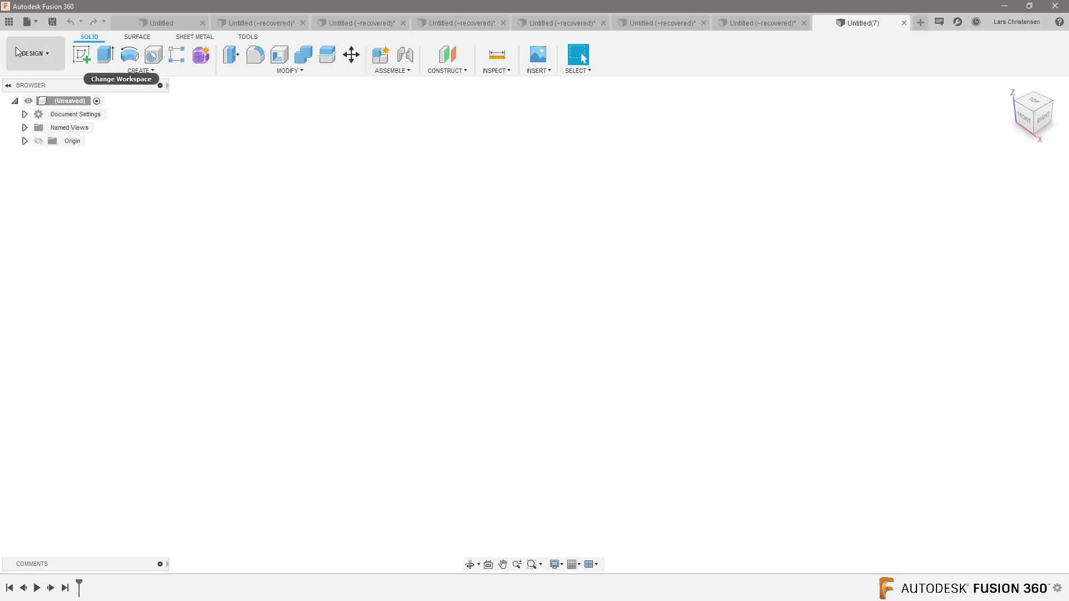
click(35, 23)
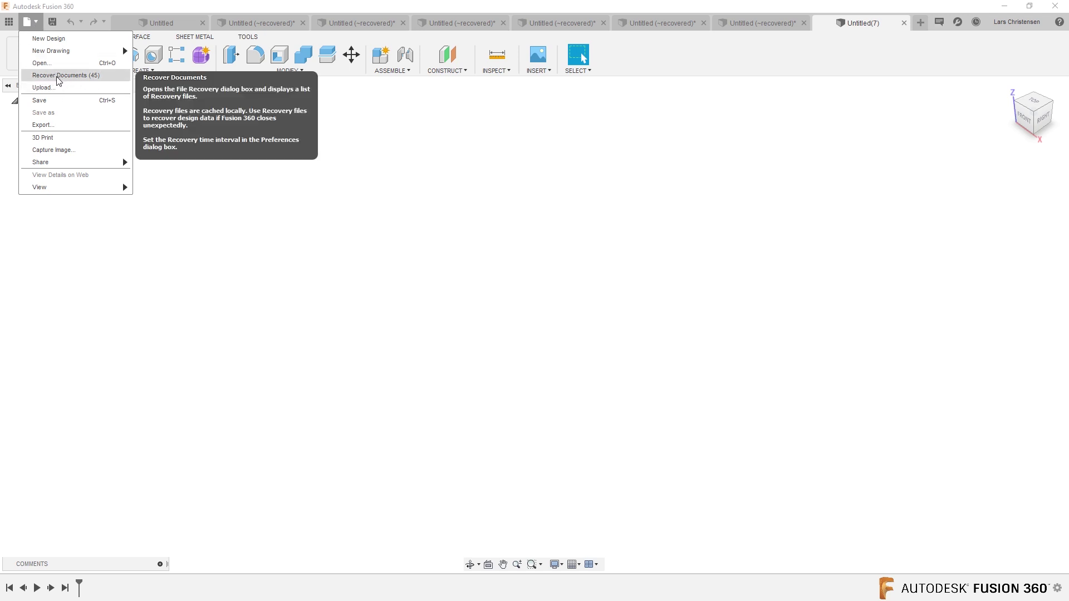
click(365, 325)
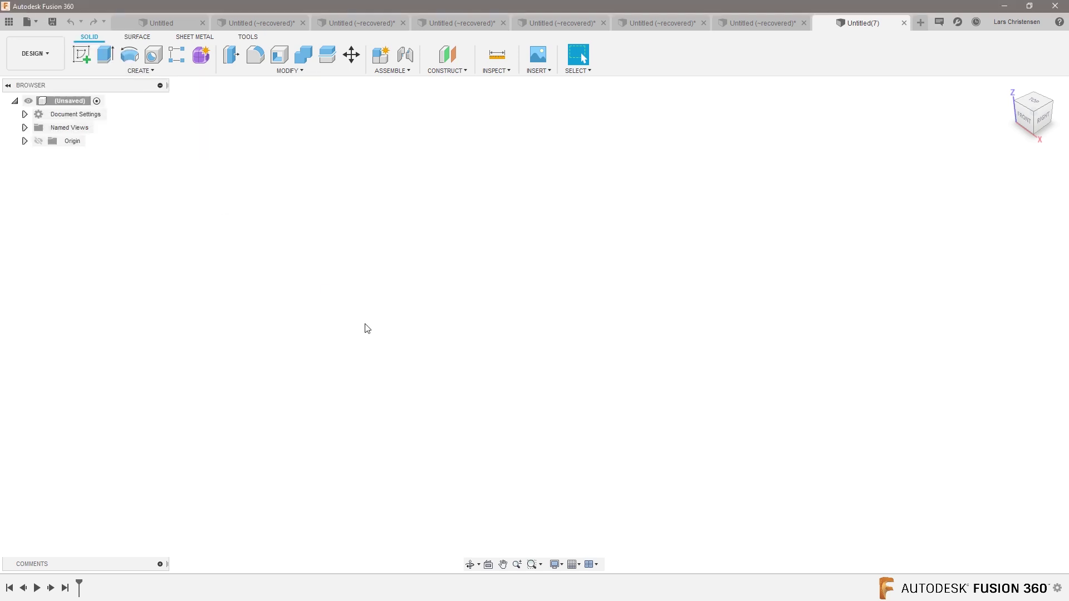
Sketch a closed L-shaped profile from the origin on the YZ plane, with the lower ledge about 47 mm wide and 42 mm high.
click(78, 60)
click(538, 283)
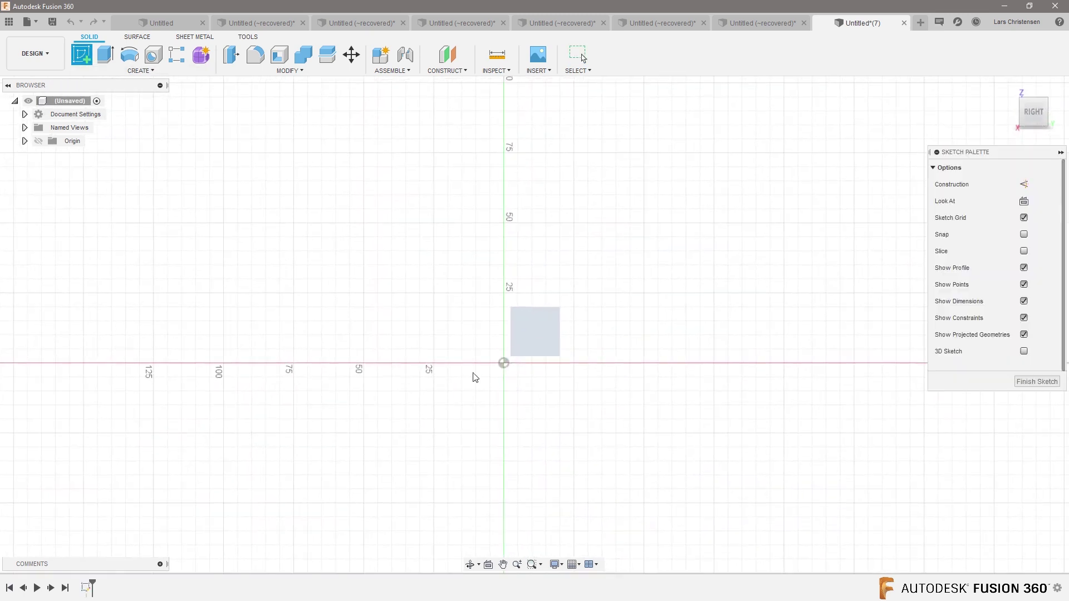
key(l)
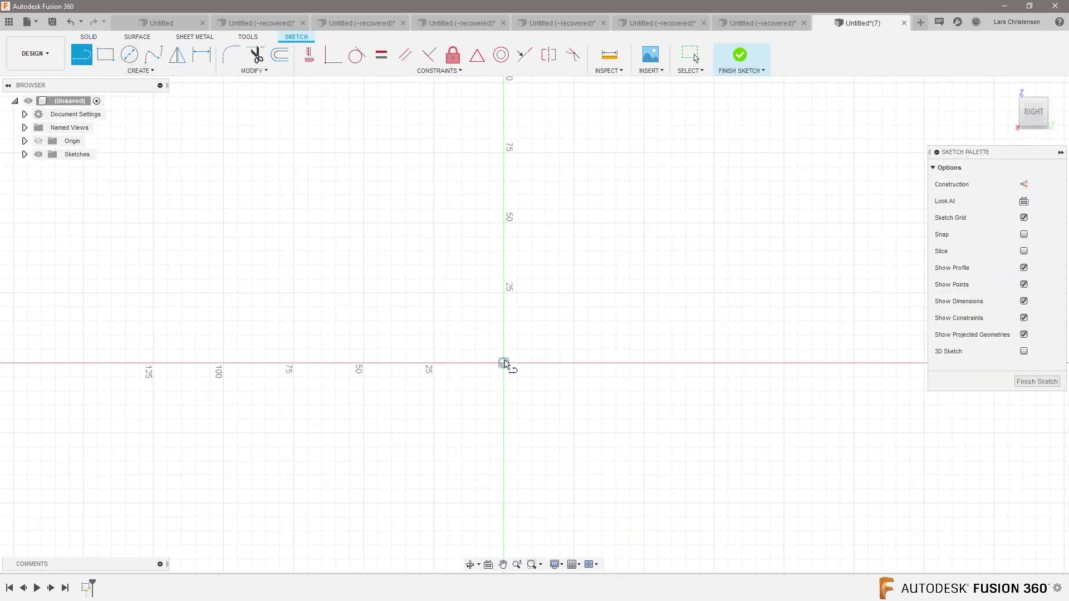
click(505, 363)
click(504, 109)
click(621, 109)
click(620, 246)
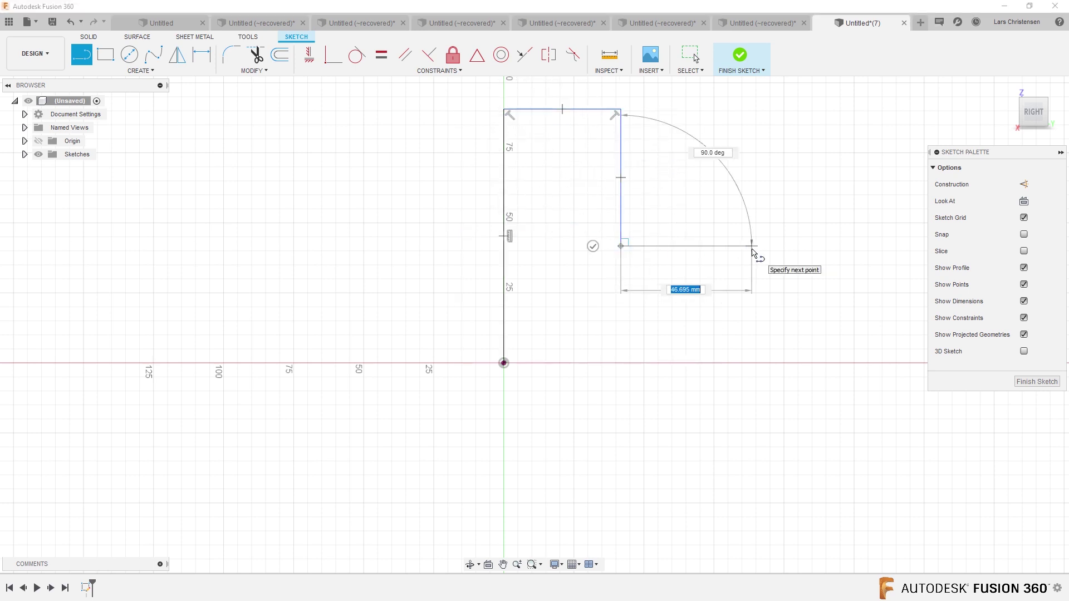
click(752, 247)
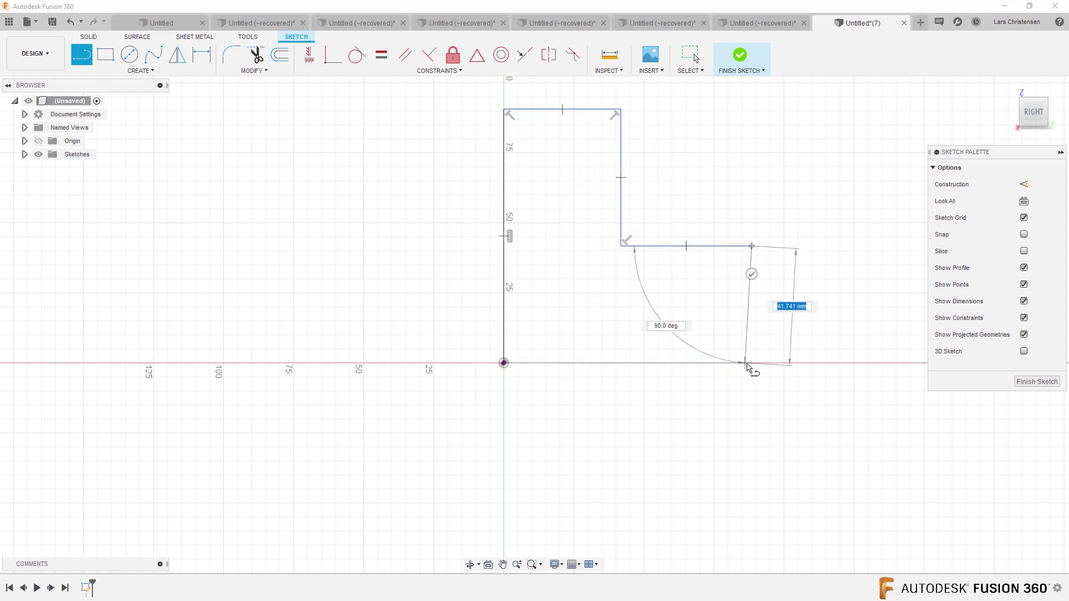
click(752, 363)
click(505, 363)
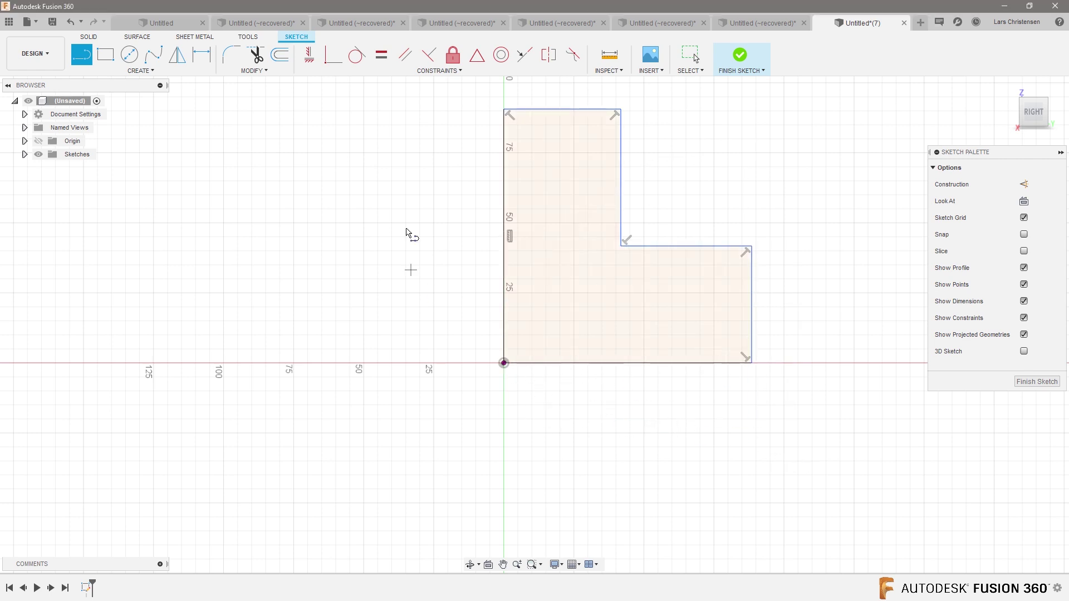
Revolve the L-shaped profile 360 degrees about its vertical line through the origin as a new body.
click(91, 37)
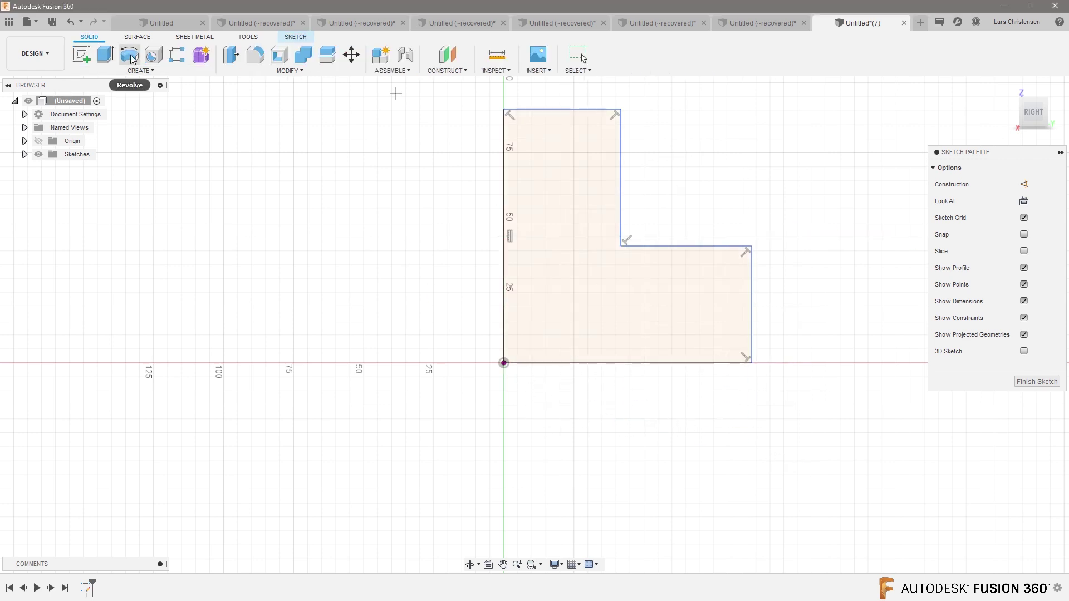
click(130, 56)
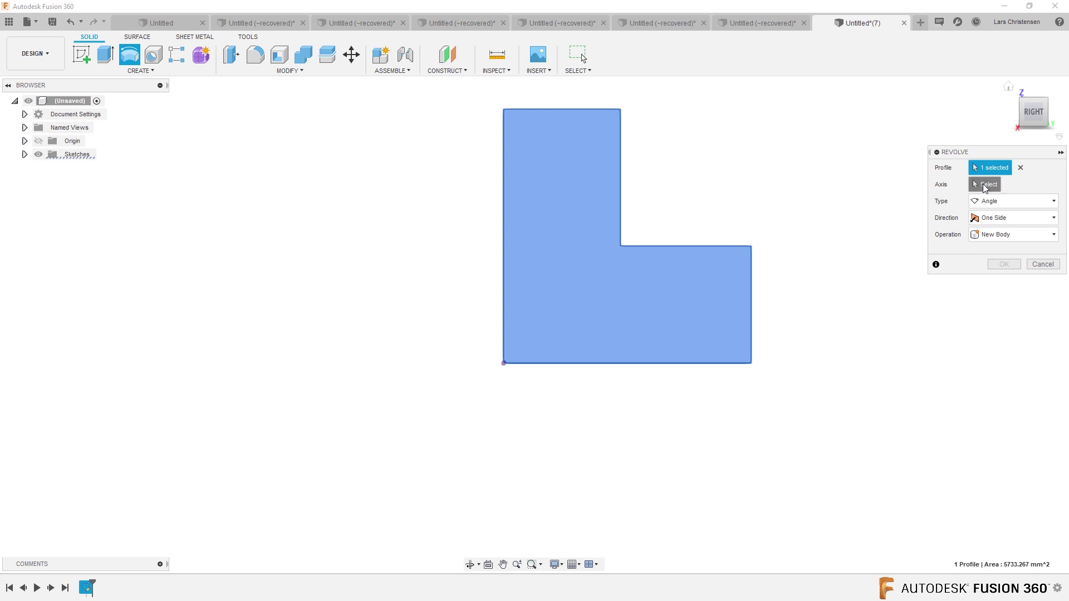
click(504, 196)
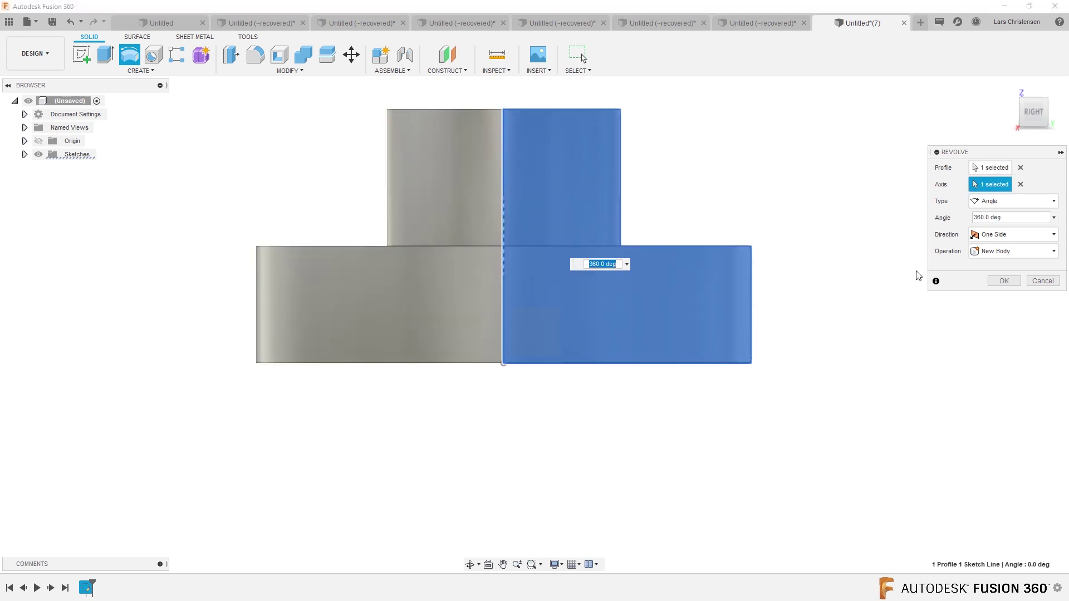
click(1004, 281)
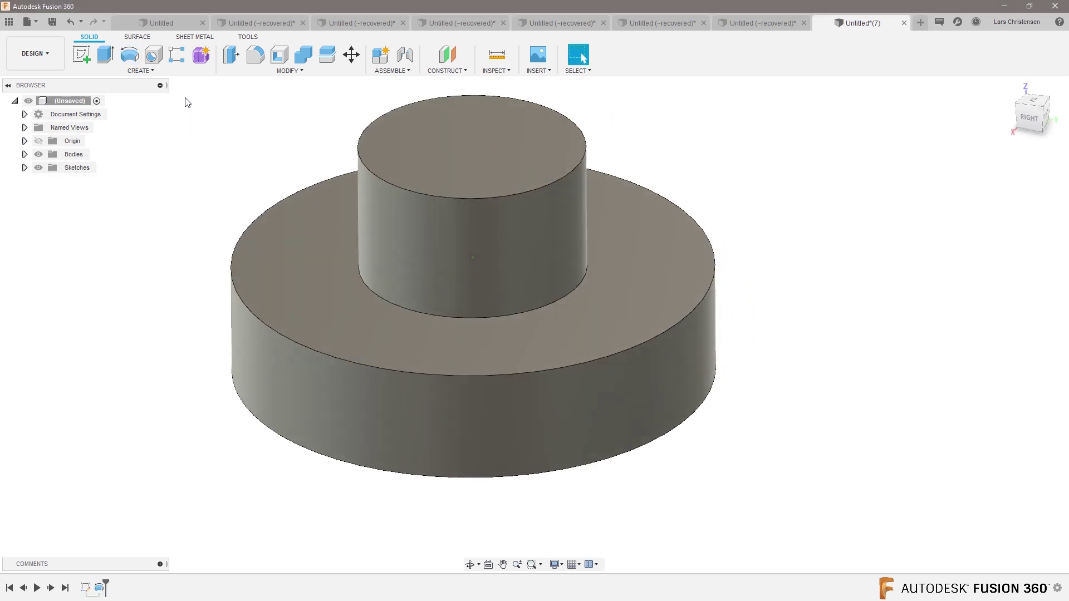
Create a form plane centered on the upper cylinder's top face, about 204 by 170 mm, with 4 length faces and 4 width faces.
click(201, 55)
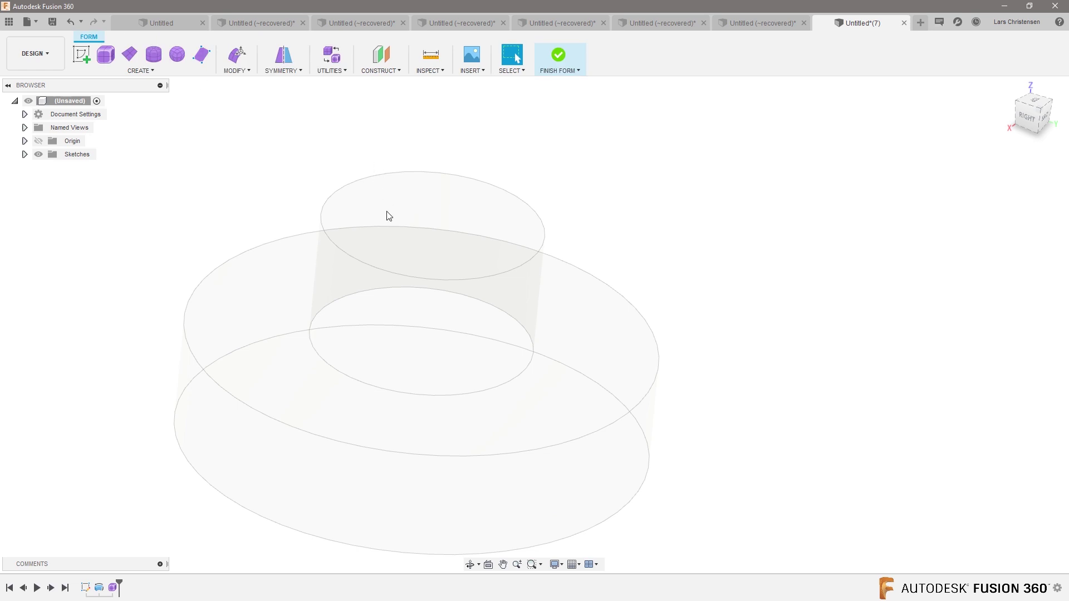
click(129, 54)
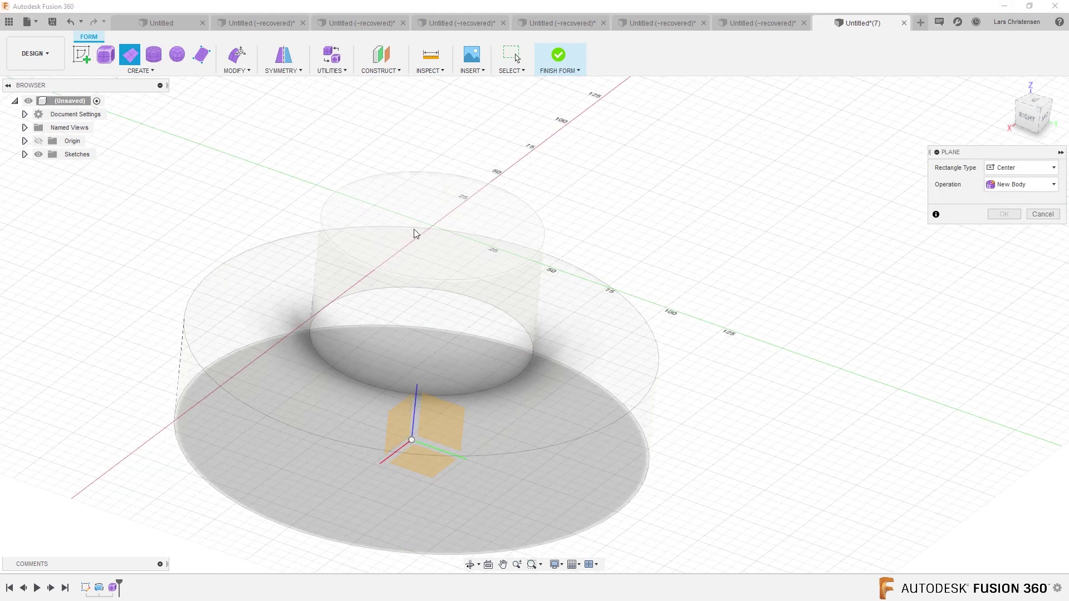
click(432, 226)
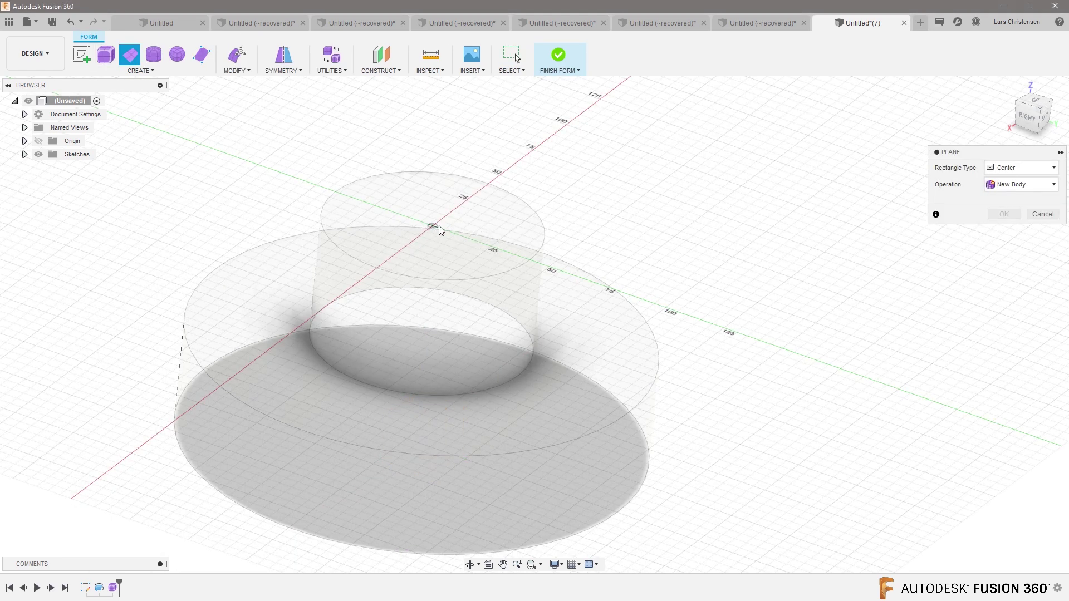
click(763, 198)
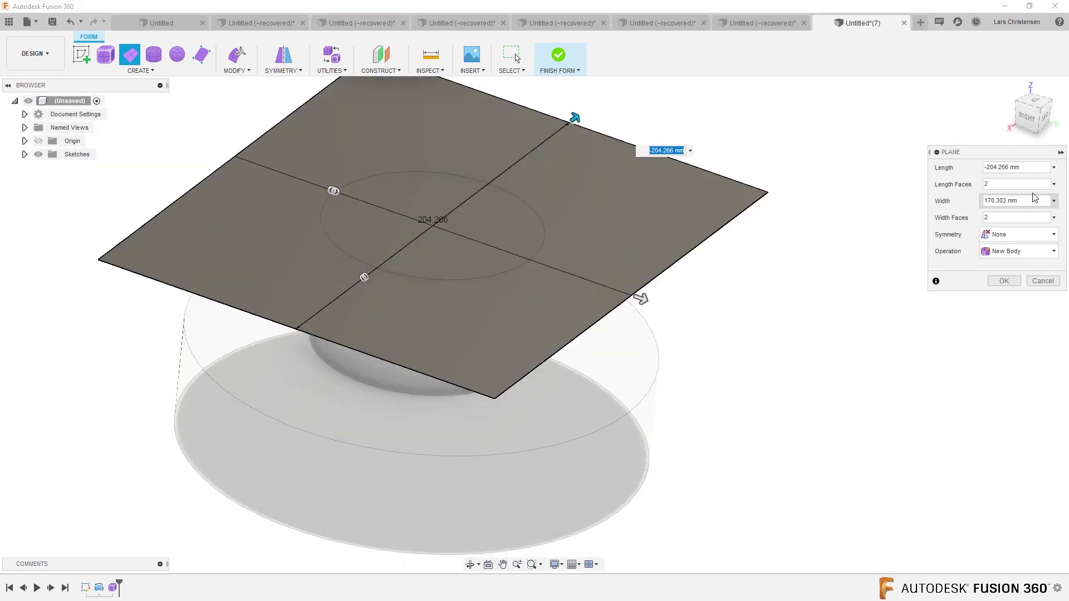
click(999, 185)
key(Tab)
key(Tab)
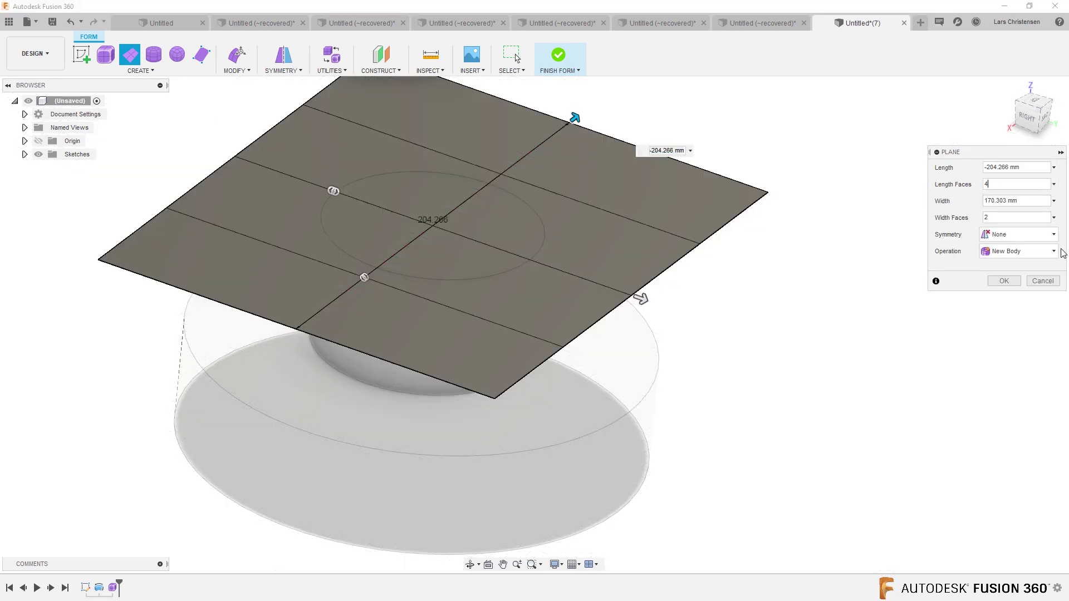
text(4)
click(1004, 281)
scroll(770, 342, down, 2)
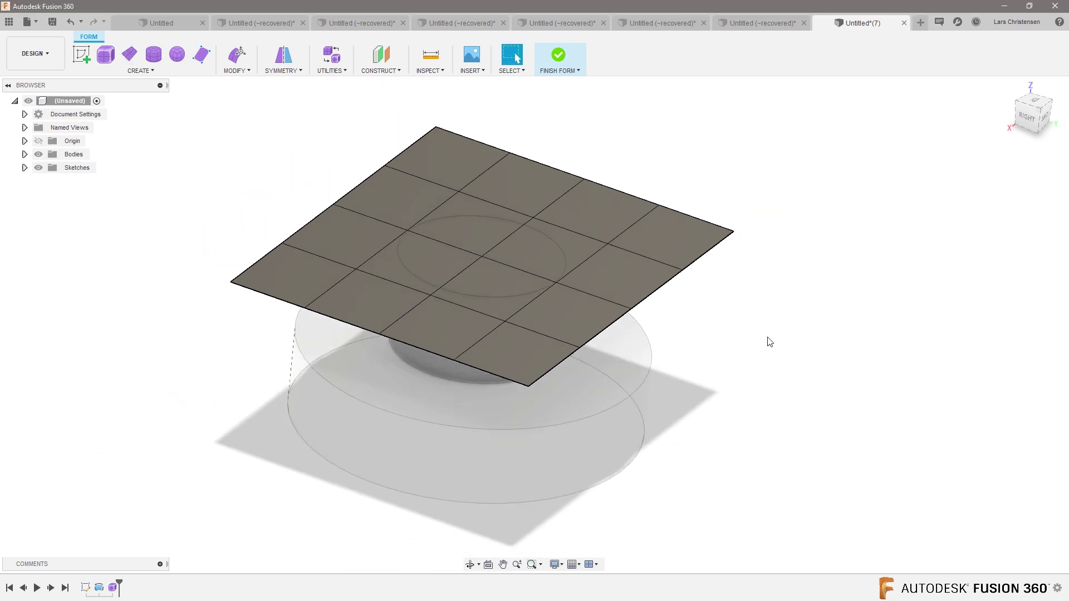
Move the entire form plane down about 8.9 mm with Edit Form so that it cuts through the upper cylinder.
right_click(817, 181)
click(861, 159)
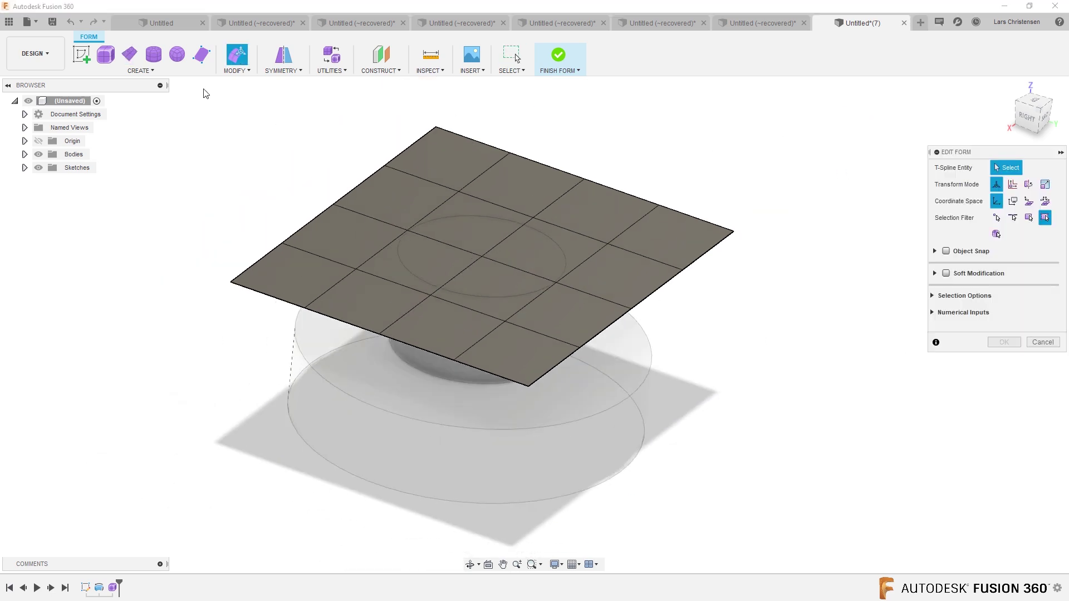
drag(332, 192, 789, 421)
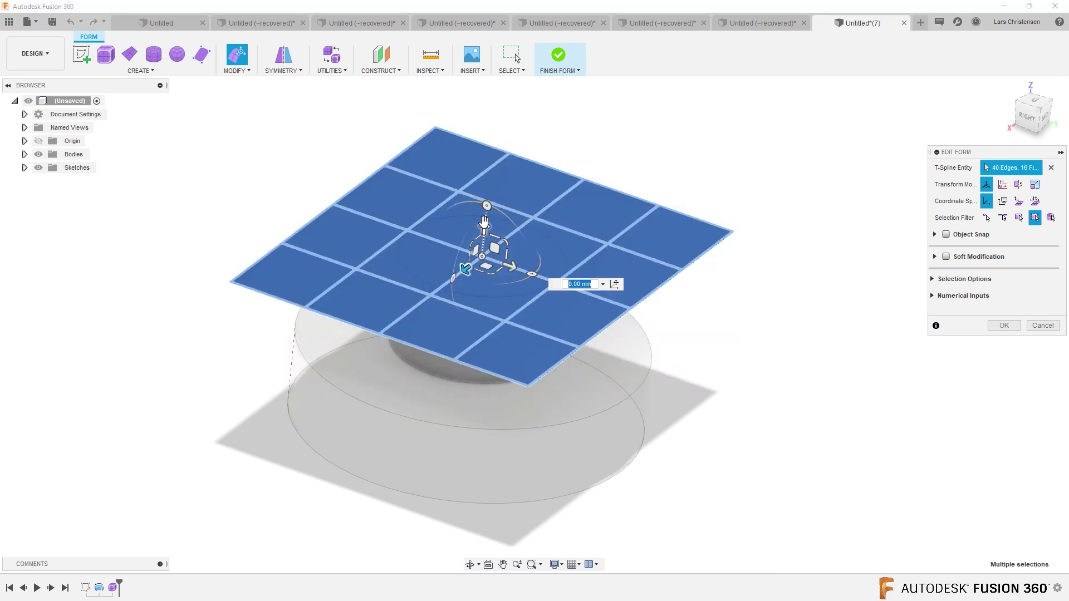
drag(484, 226, 484, 250)
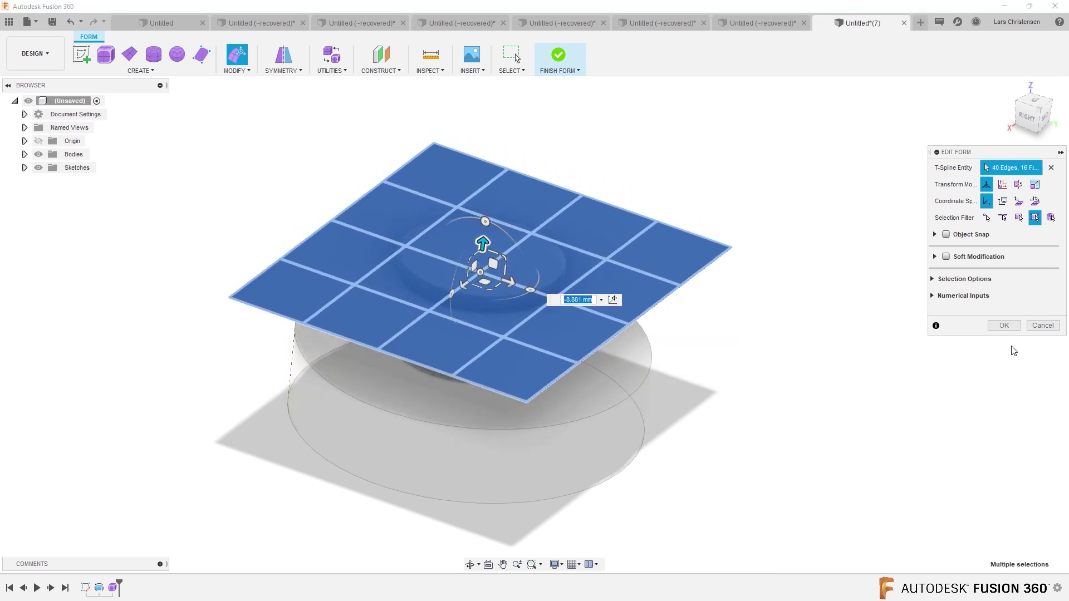
click(1004, 325)
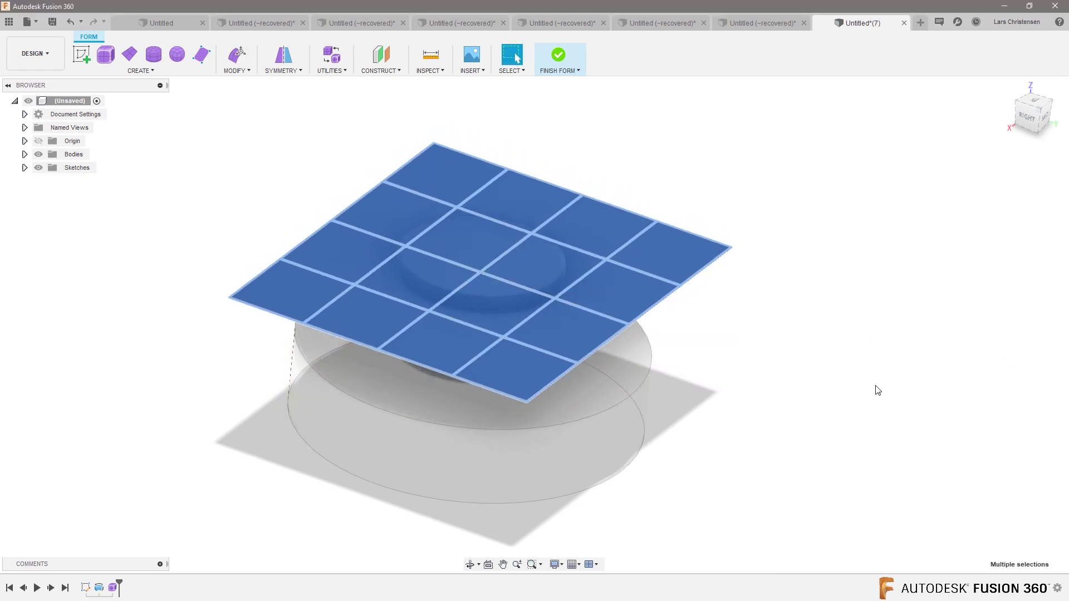
Add internal mirror symmetry to the form plane, using two adjacent end faces on either side of its lengthwise centre line.
shift+middle_drag(864, 385, 977, 305)
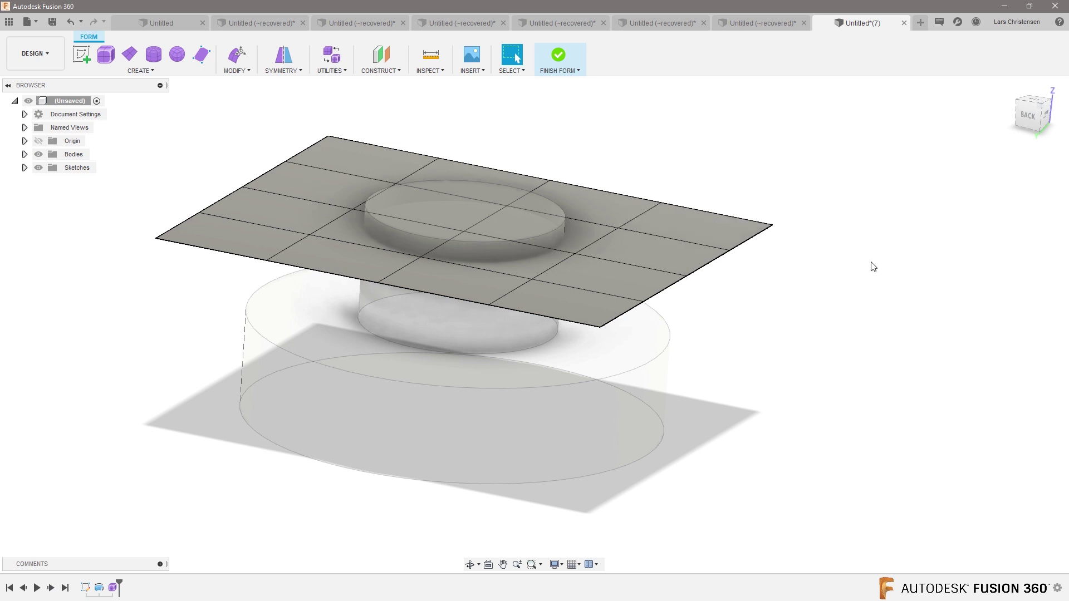
right_click(823, 169)
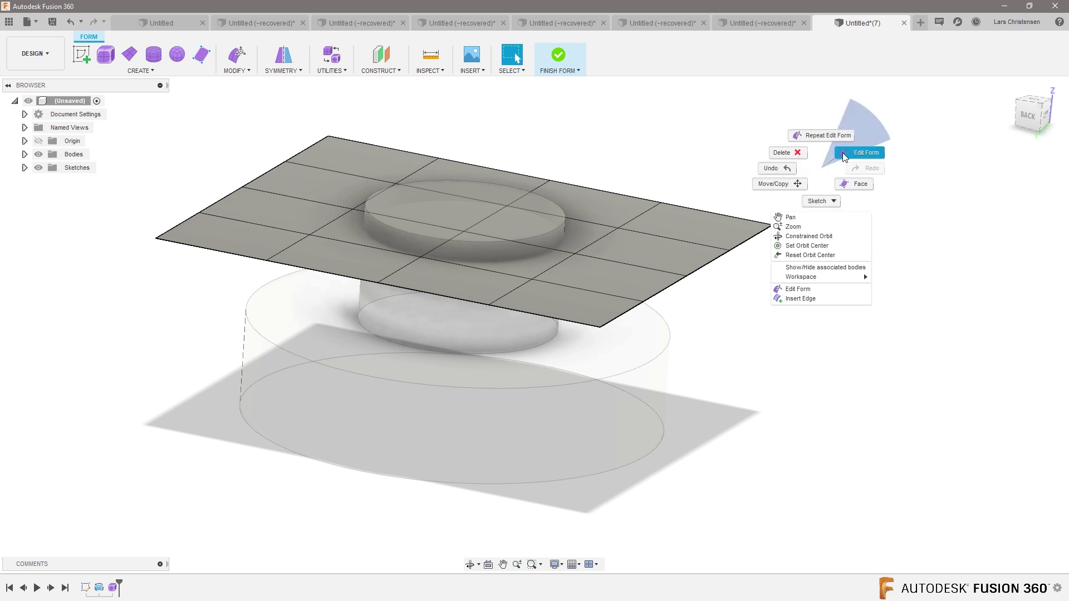
click(863, 152)
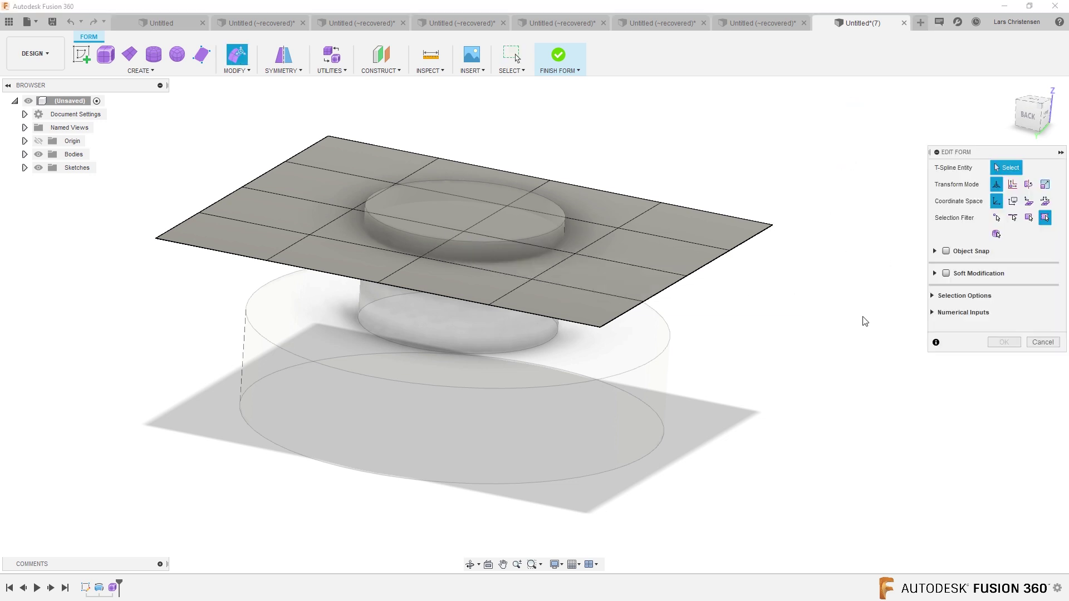
click(283, 56)
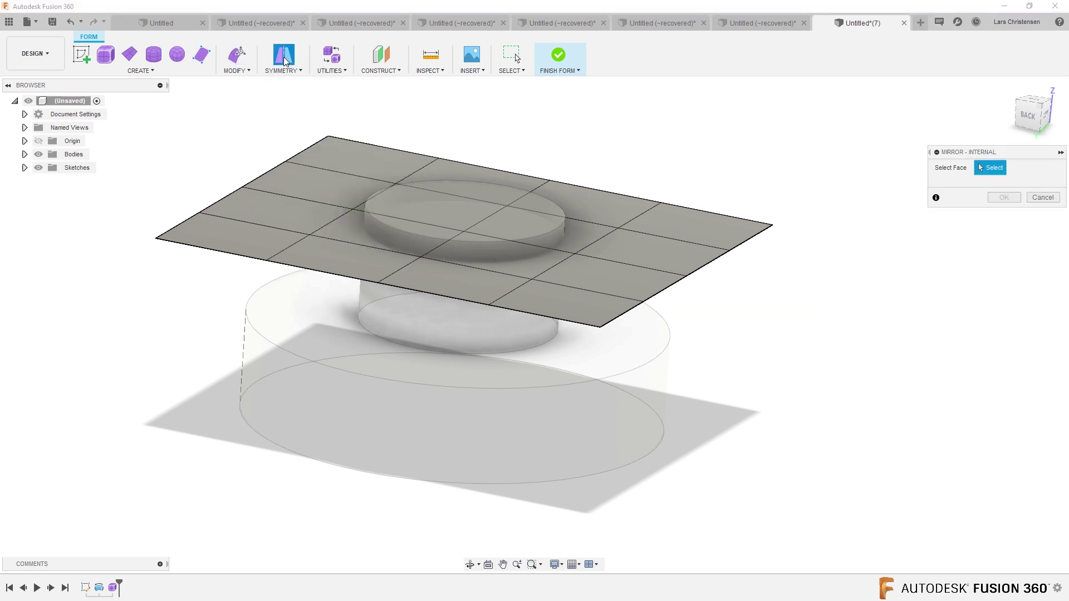
click(273, 206)
click(292, 182)
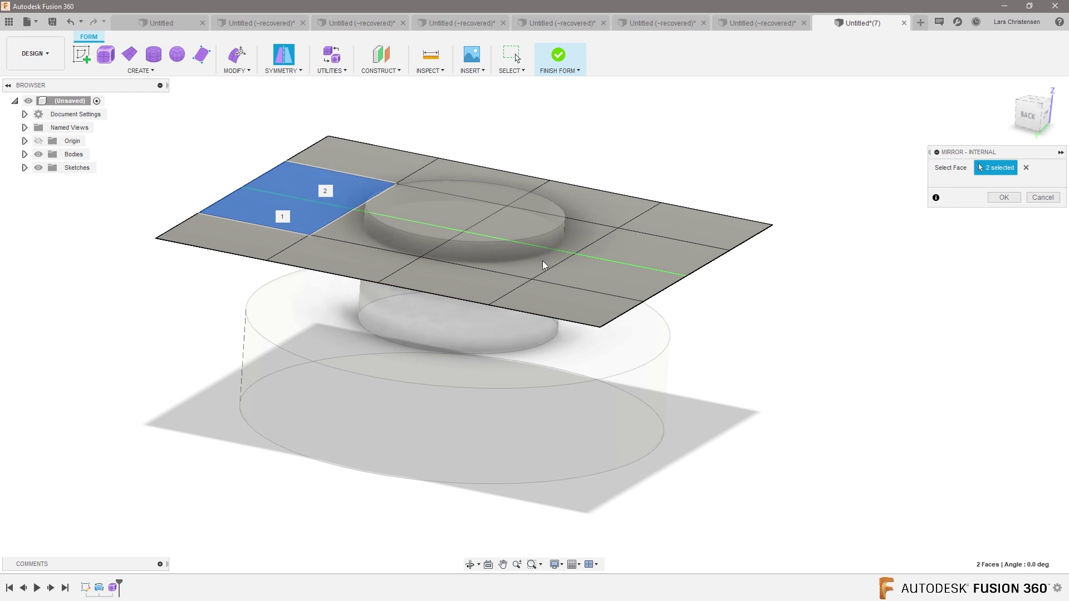
click(1005, 197)
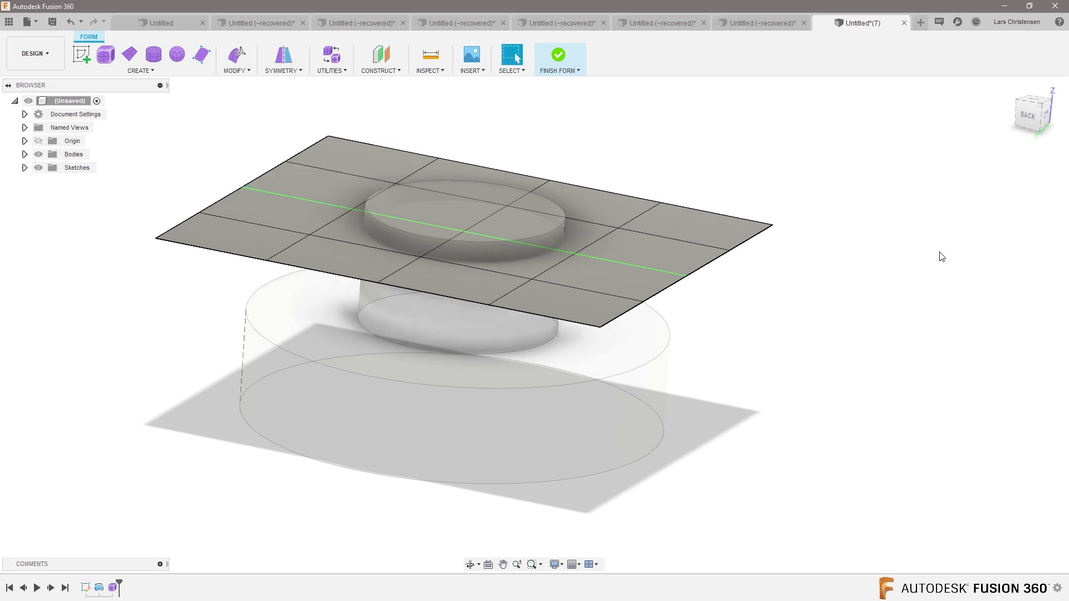
With Edit Form, lower an inner face beside the symmetry line about 8.5 mm, and raise it into a bulge above the plane.
right_click(901, 239)
click(933, 222)
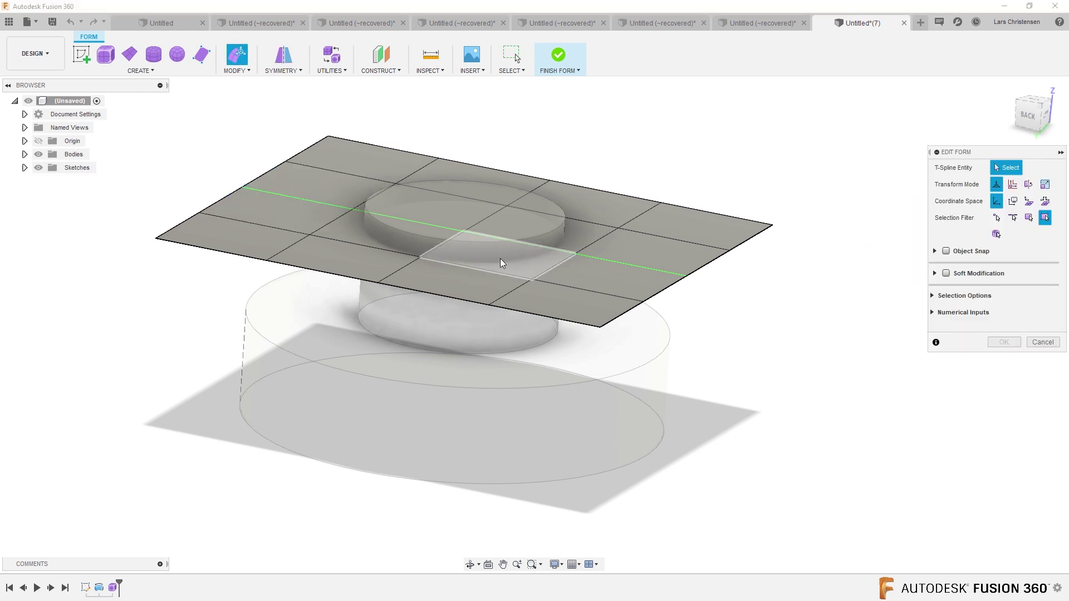
click(526, 270)
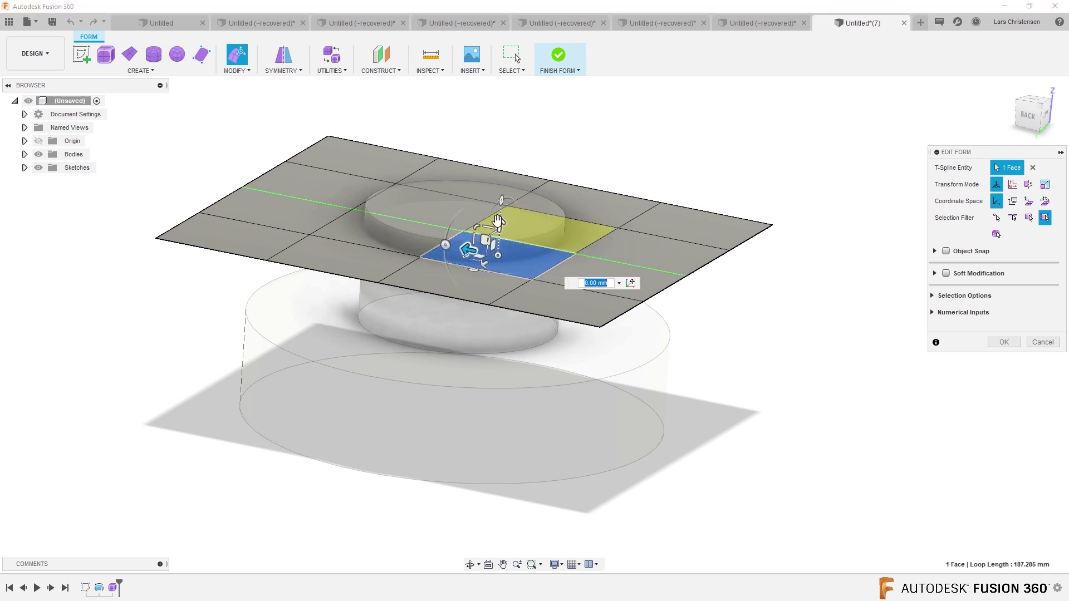
drag(498, 220, 498, 240)
shift+middle_drag(543, 293, 401, 275)
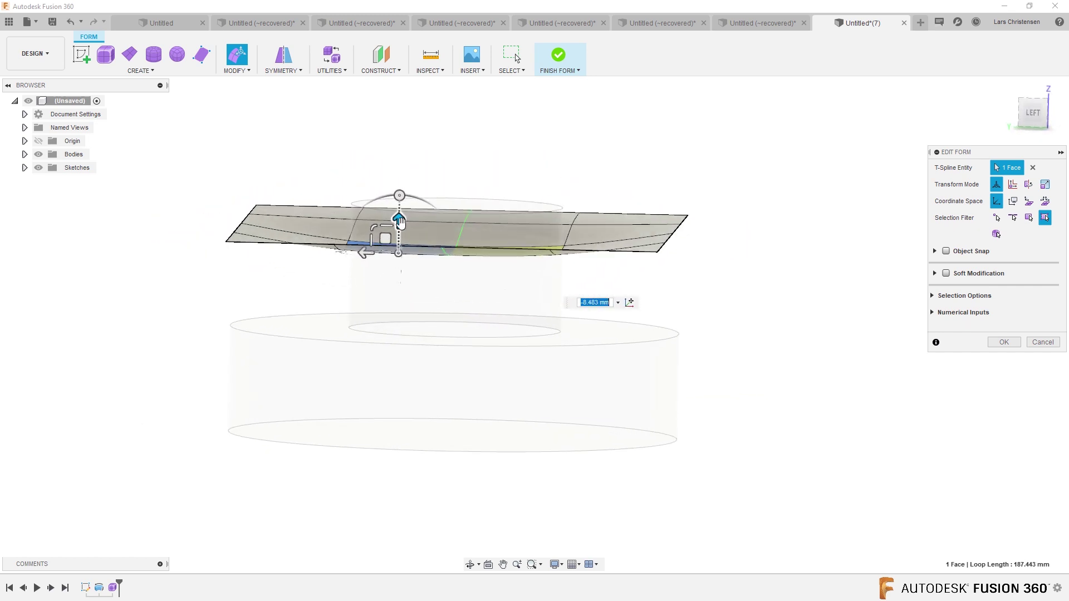
drag(400, 222, 400, 146)
click(402, 142)
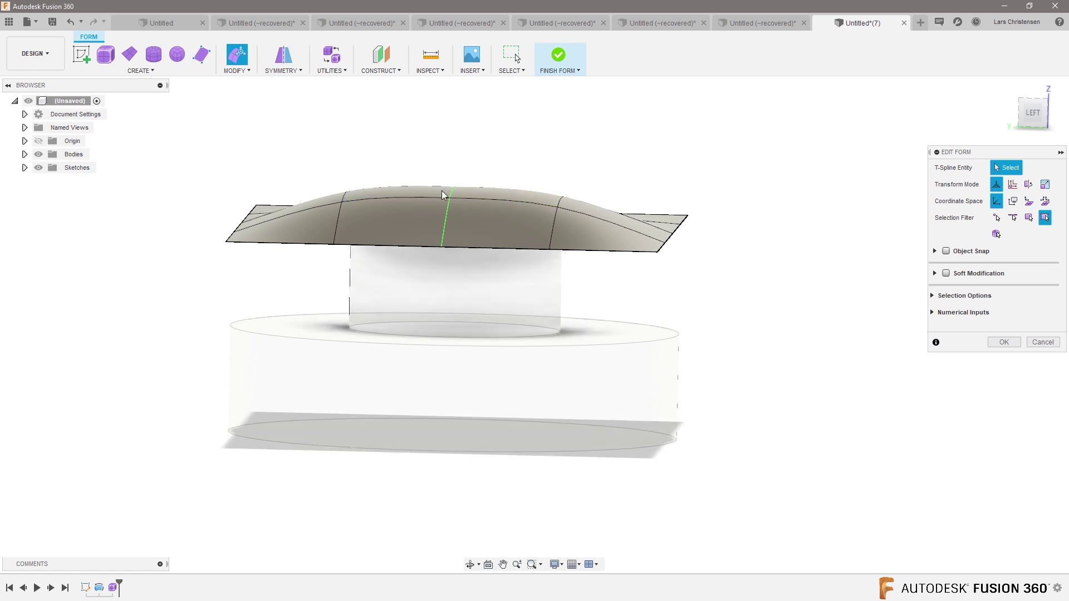
Lower the bulged inner face beside the symmetry line about 26.4 mm to form a shallow dip through the upper cylinder.
shift+middle_drag(442, 194, 683, 351)
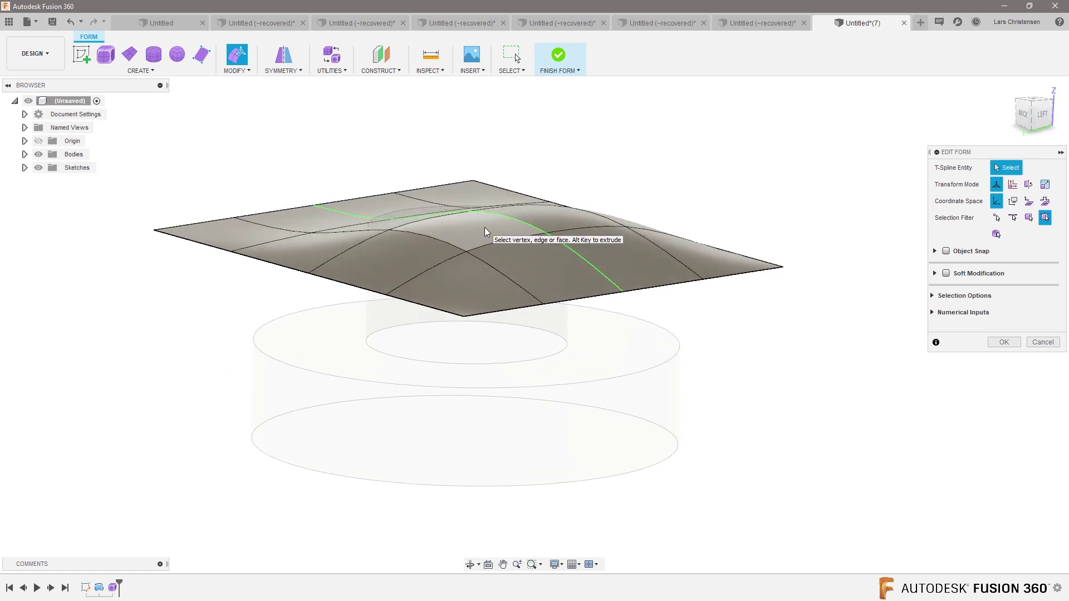
click(435, 222)
drag(474, 179, 474, 260)
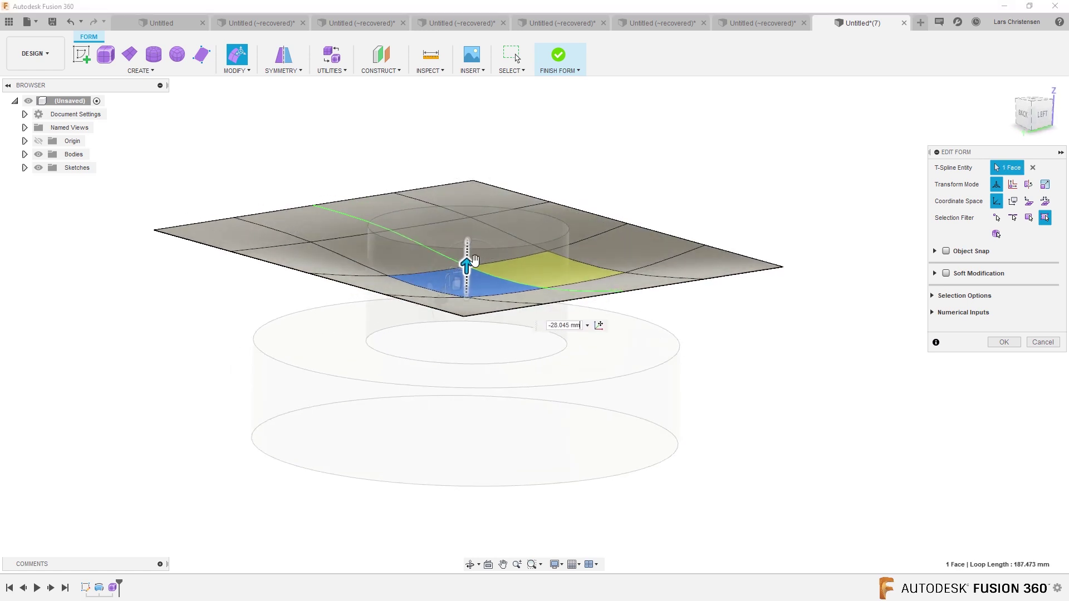
shift+middle_drag(646, 329, 408, 250)
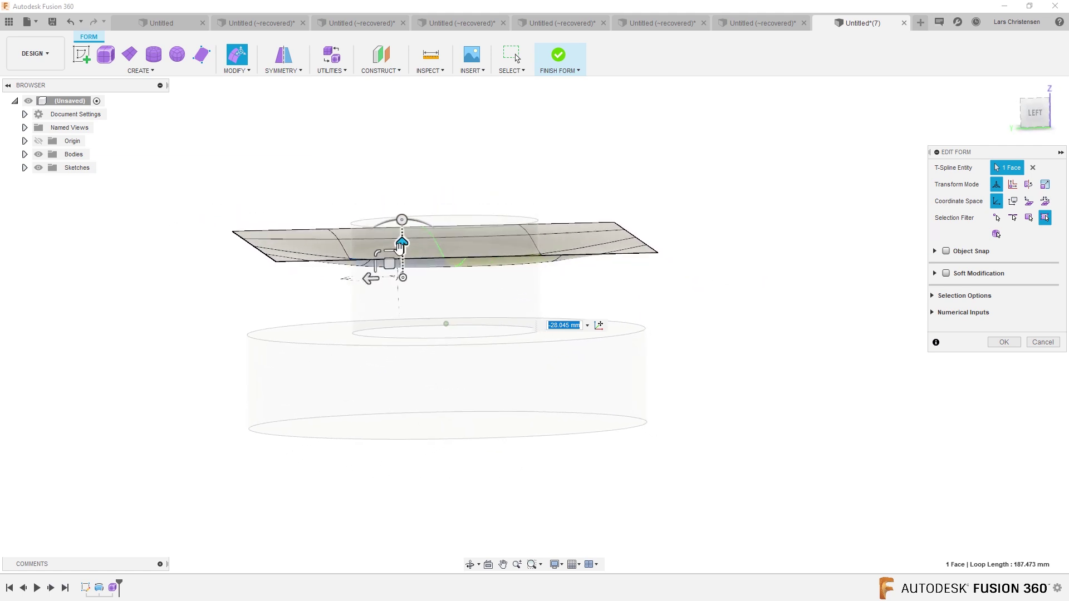
drag(400, 248, 407, 241)
shift+middle_drag(606, 336, 492, 256)
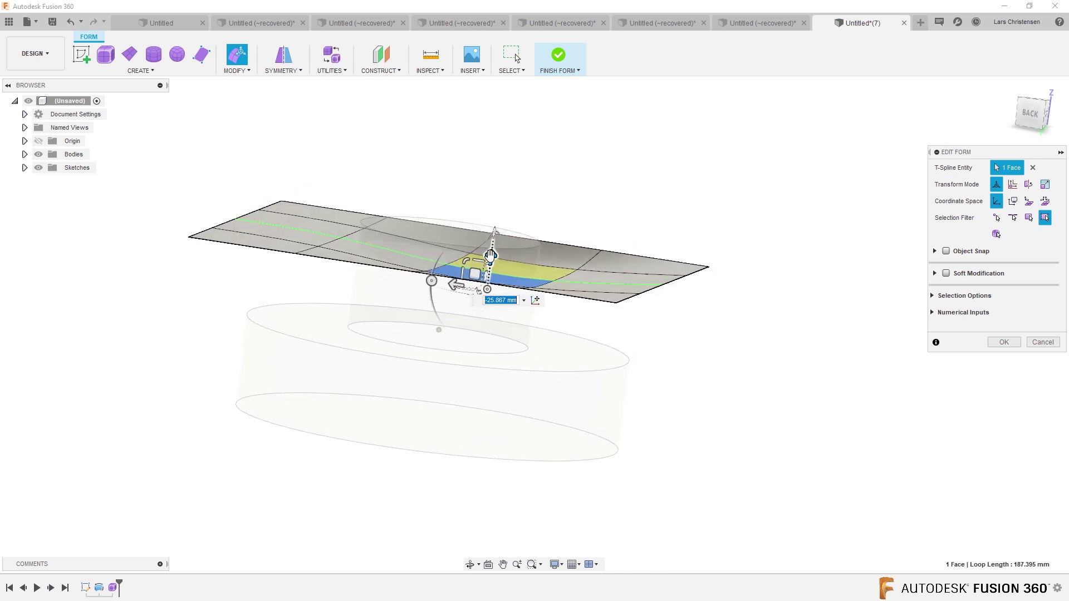
drag(492, 255, 500, 261)
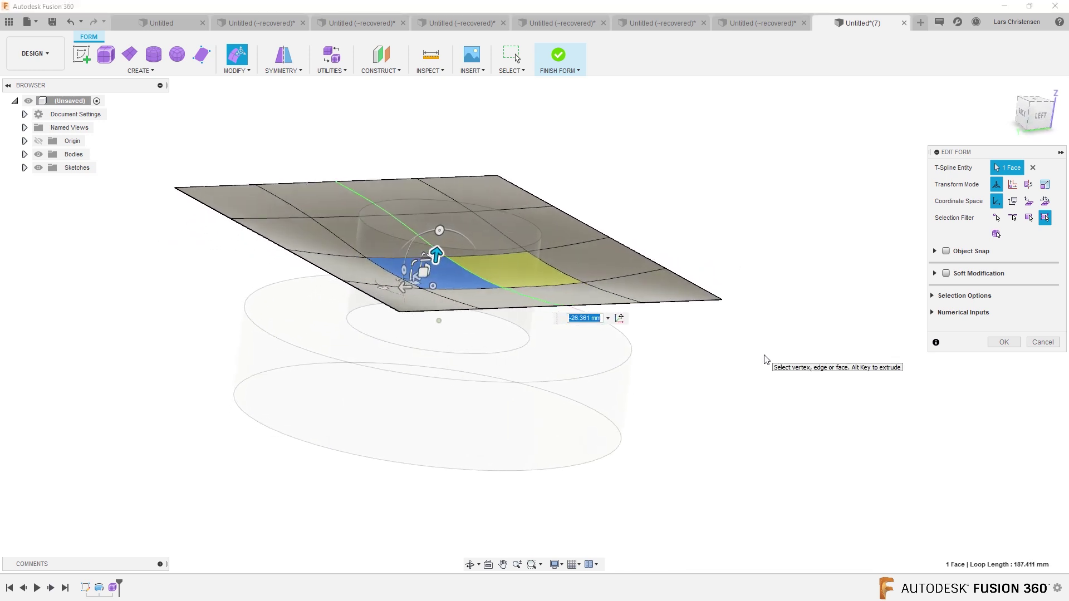
click(771, 361)
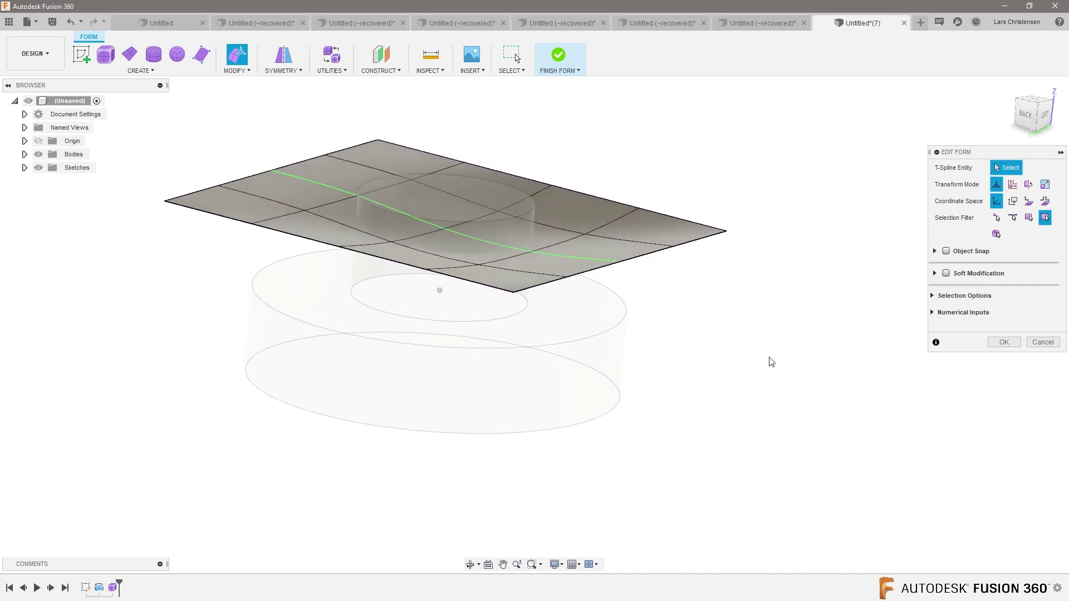
Move all four edges at the end of the form nearest the dip down about 19.2 mm.
shift+middle_drag(752, 305, 598, 308)
double_click(594, 290)
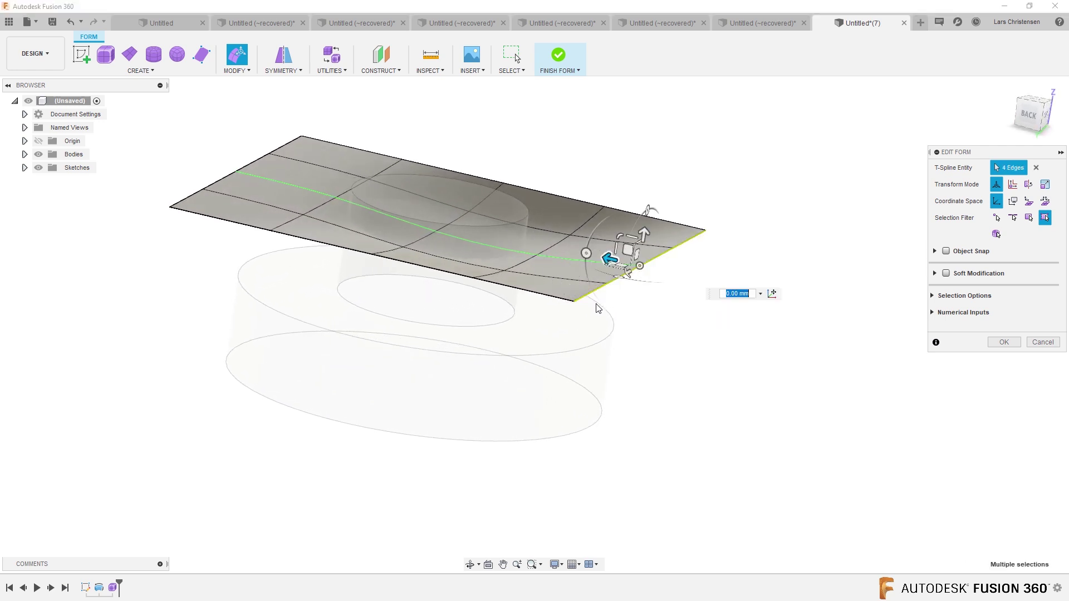
drag(644, 235, 639, 275)
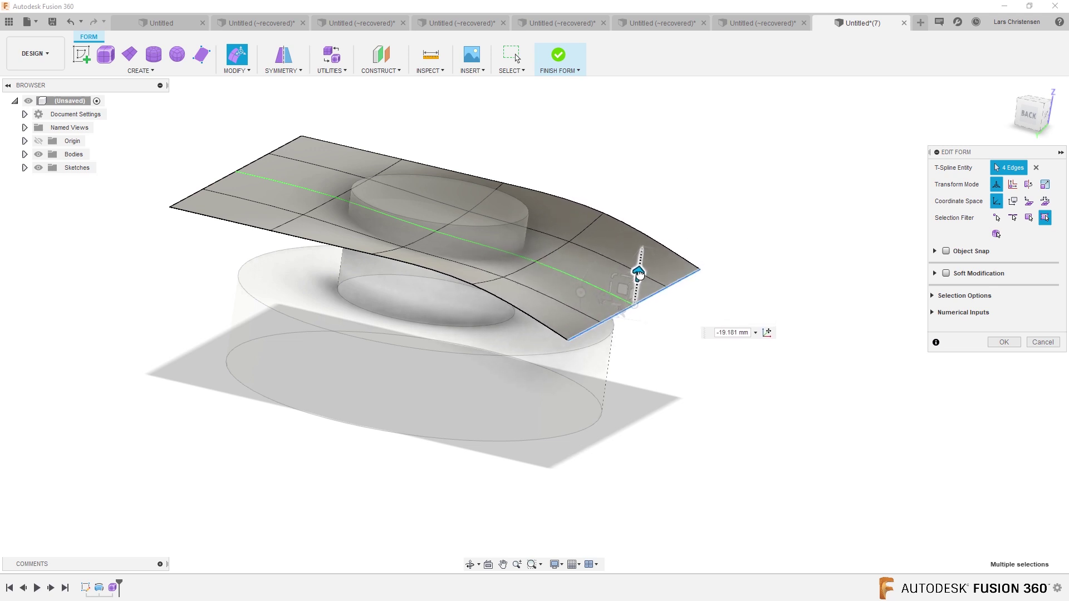
click(729, 387)
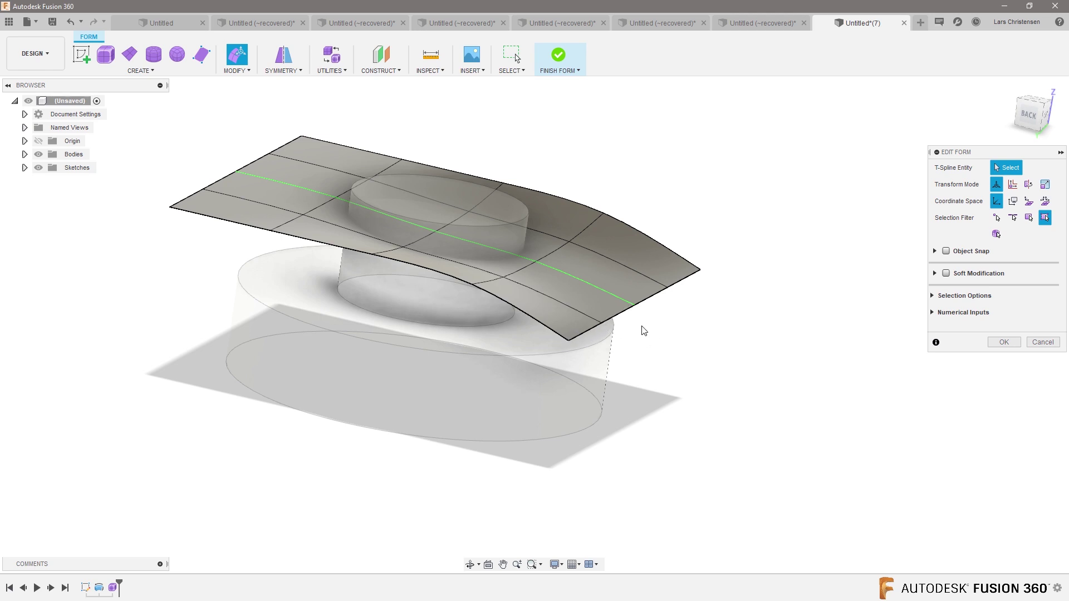
Raise a corner vertex at the form's opposite end so that both mirrored corners curl upward.
mouse_move(728, 333)
shift+middle_down()
mouse_move(758, 341)
mouse_move(741, 344)
shift+middle_up()
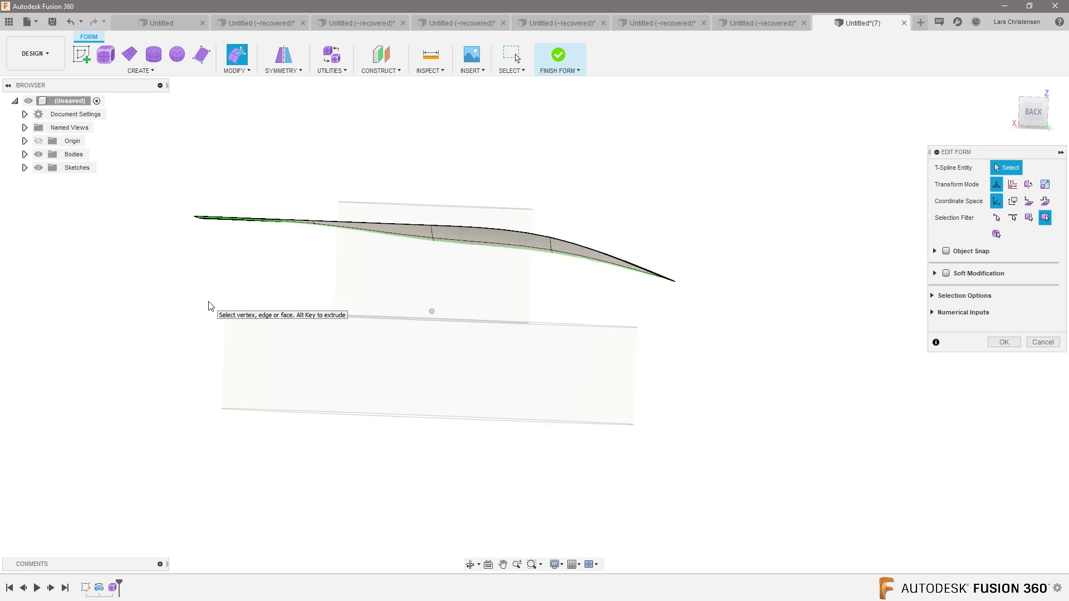
click(195, 217)
shift+middle_drag(193, 277, 183, 261)
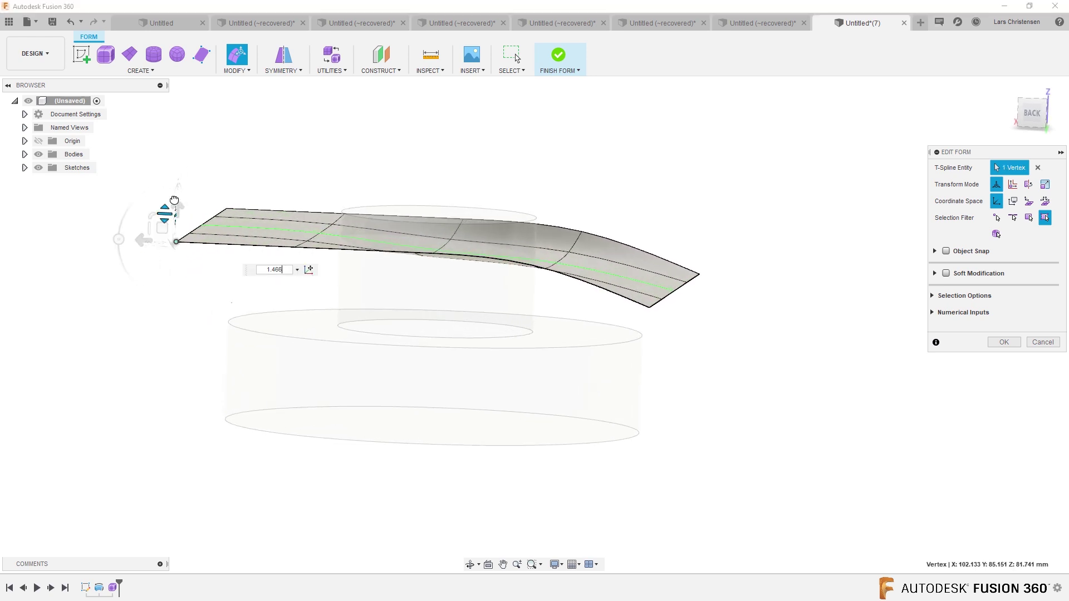
mouse_move(174, 200)
mouse_down()
mouse_move(179, 218)
mouse_move(186, 172)
mouse_move(188, 201)
mouse_move(186, 187)
mouse_up()
shift+middle_drag(192, 141, 194, 179)
click(195, 180)
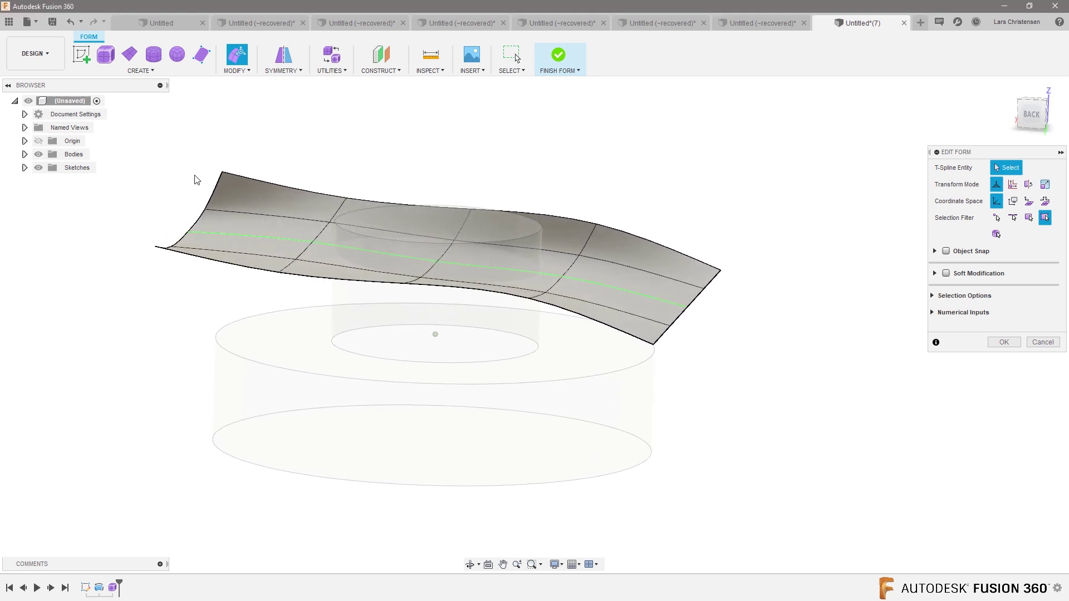
Raise all four edges of the form's curled end together.
double_click(180, 241)
shift+middle_drag(202, 248, 210, 172)
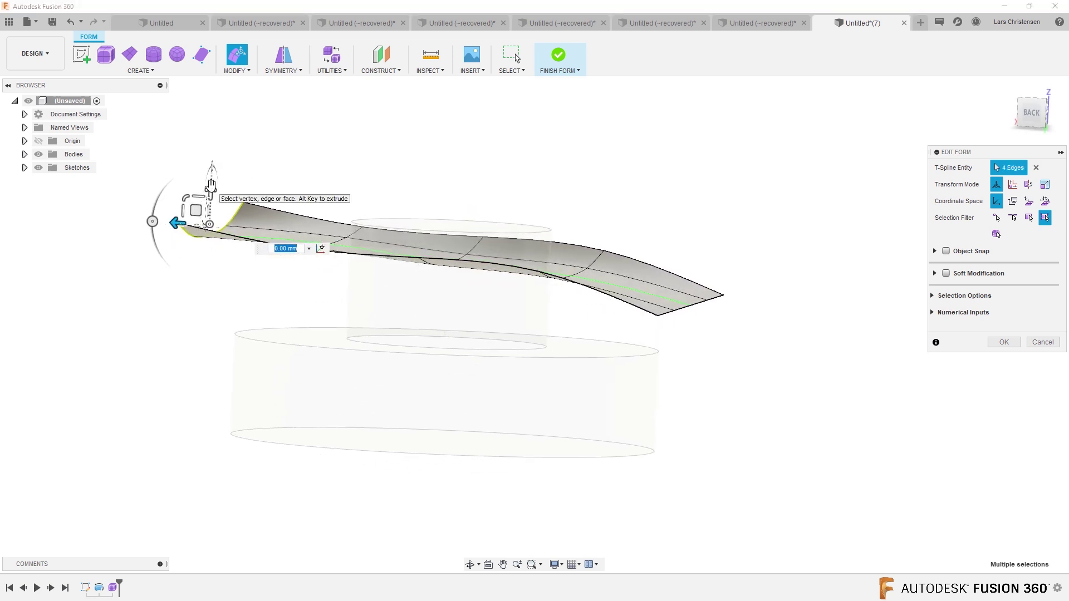
drag(216, 154, 216, 149)
Raise the side-edge vertex near the raised end about 7.4 mm and adjust the height of the neighbouring interior vertex.
shift+middle_drag(422, 263, 247, 256)
click(238, 229)
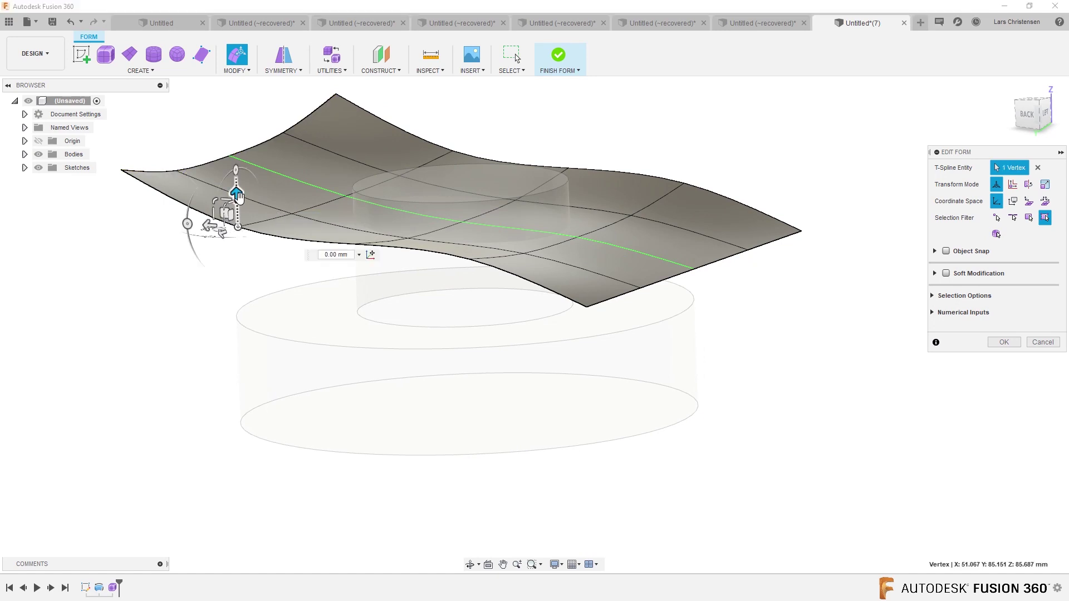
drag(238, 195, 241, 177)
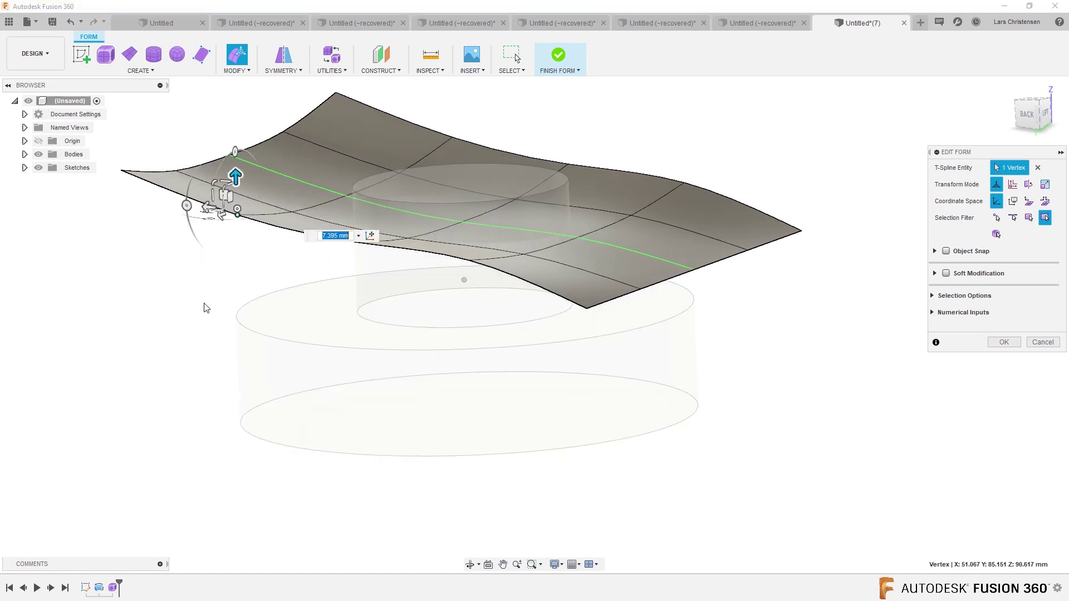
click(206, 308)
shift+middle_drag(289, 215, 281, 239)
click(296, 209)
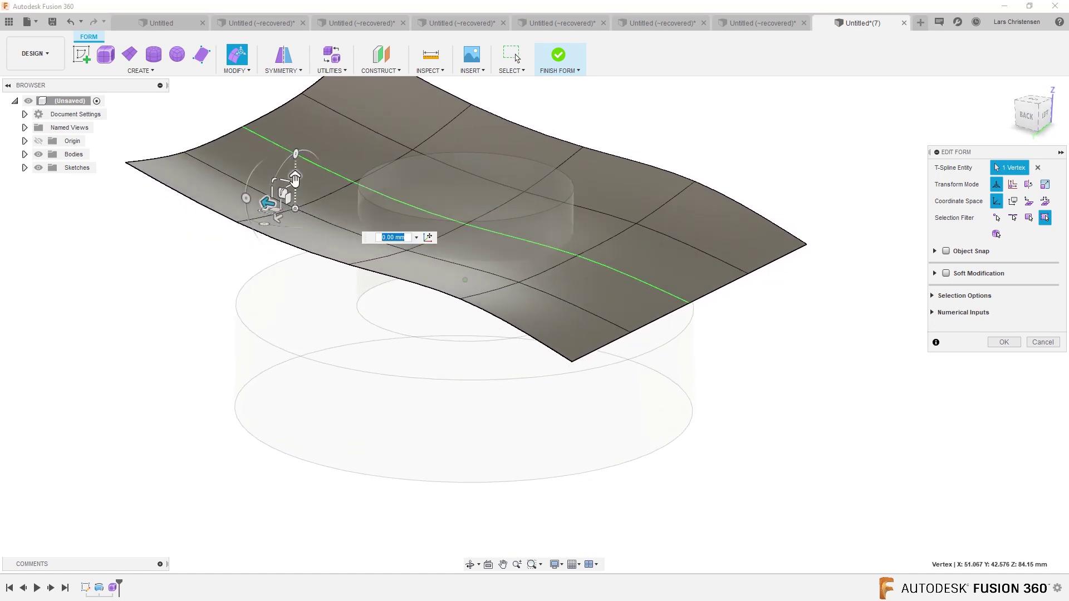
drag(297, 173, 297, 177)
shift+middle_drag(296, 176, 852, 375)
Fine-tune the height of the inner face beside the symmetry line in the dip, and finish the form.
click(512, 279)
shift+middle_drag(510, 279, 489, 202)
drag(484, 202, 485, 219)
shift+middle_drag(322, 248, 1016, 360)
click(1005, 342)
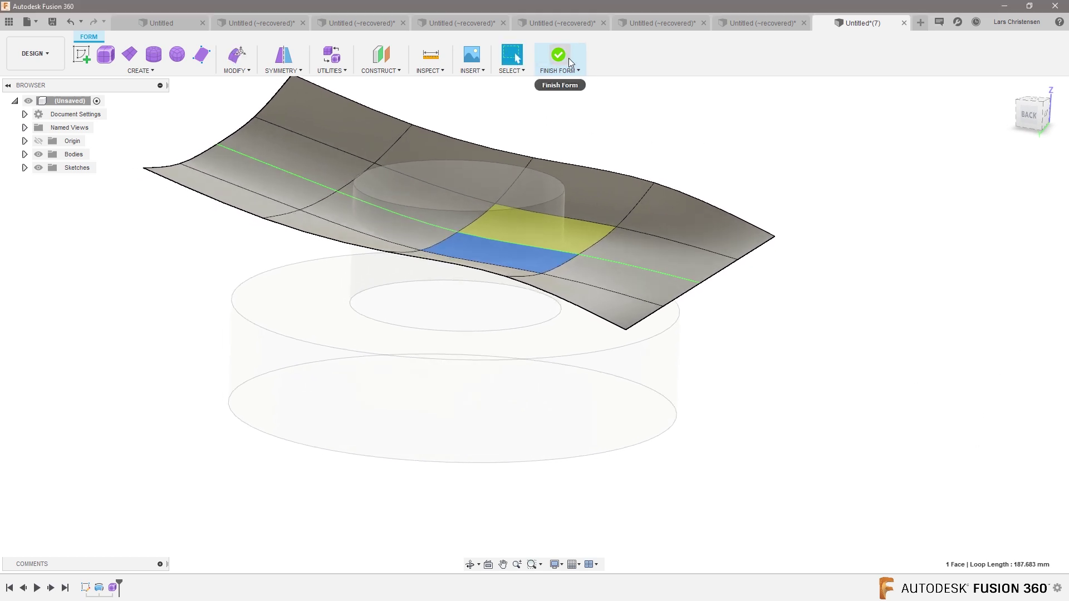
shift+middle_drag(876, 299, 958, 368)
shift+middle_drag(226, 216, 451, 289)
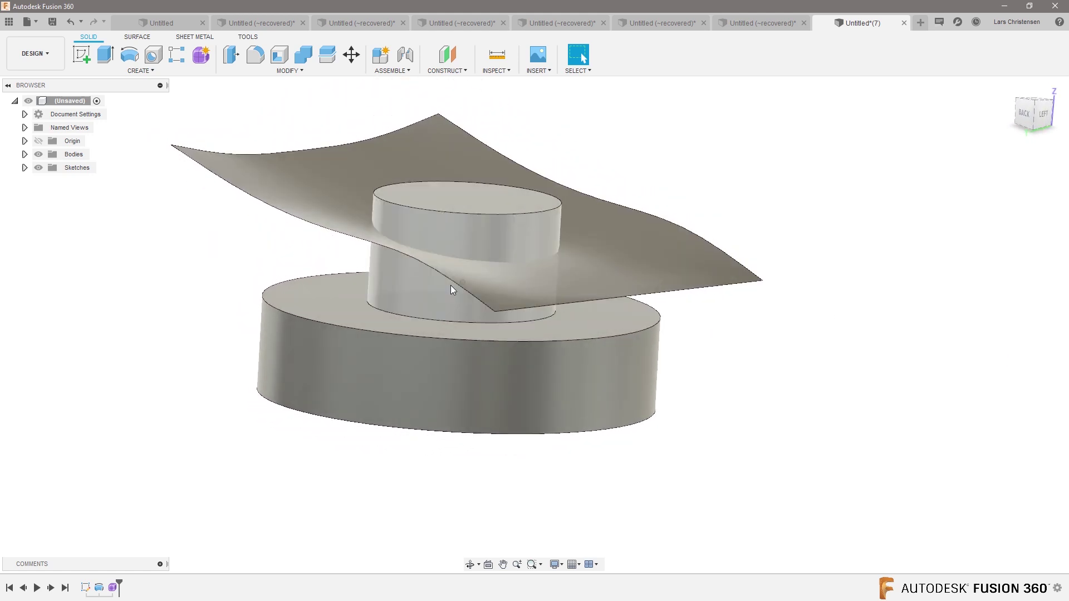
Split the revolved body with the sculpted form surface as the splitting tool, keeping Extend Splitting Tool(s) enabled.
click(24, 154)
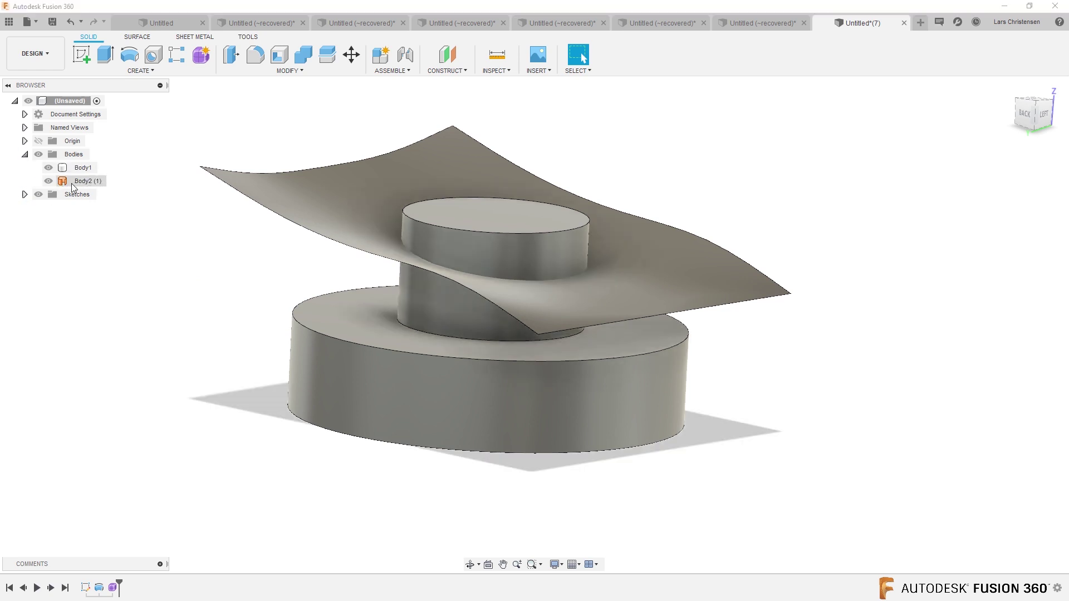
click(328, 57)
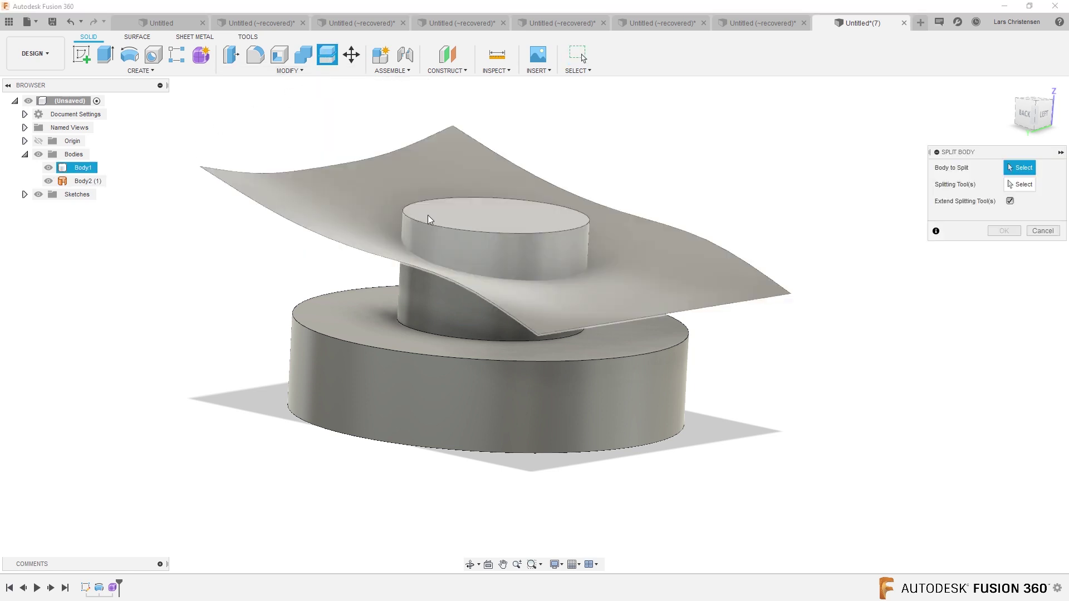
click(481, 241)
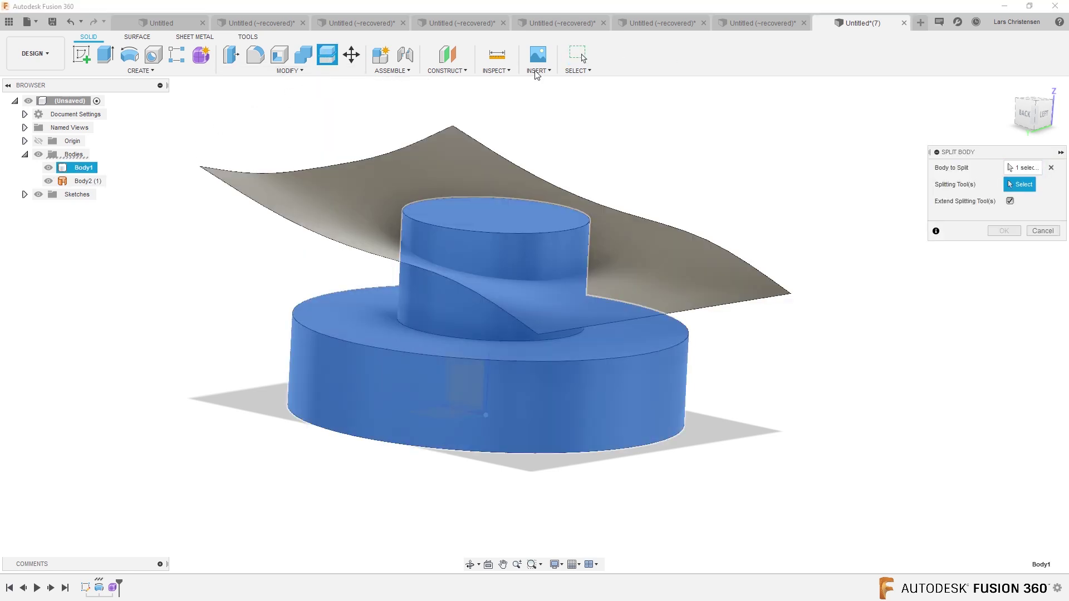
click(457, 146)
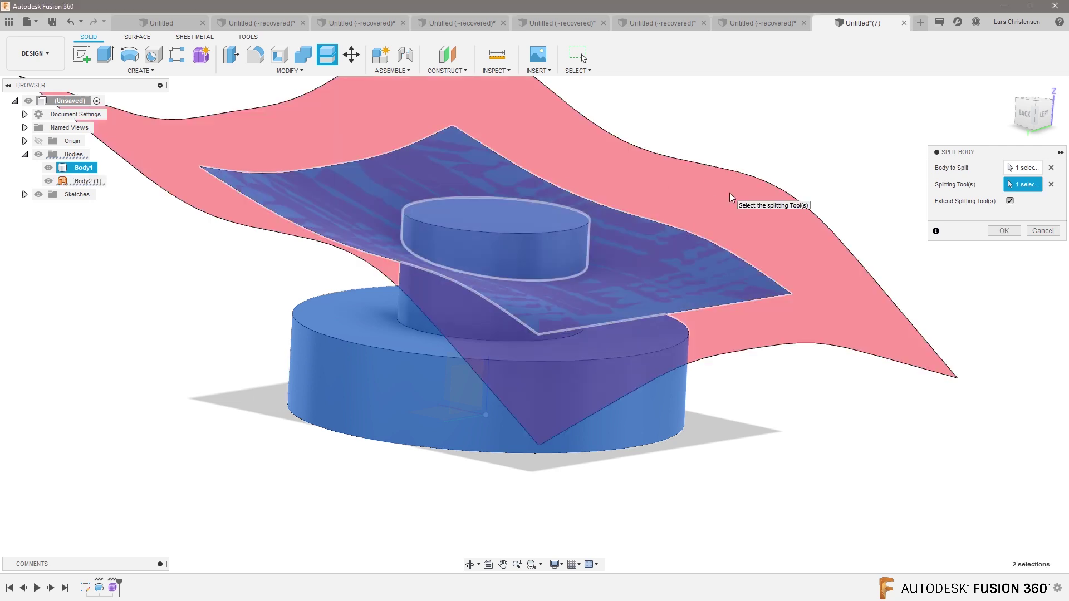
click(1004, 231)
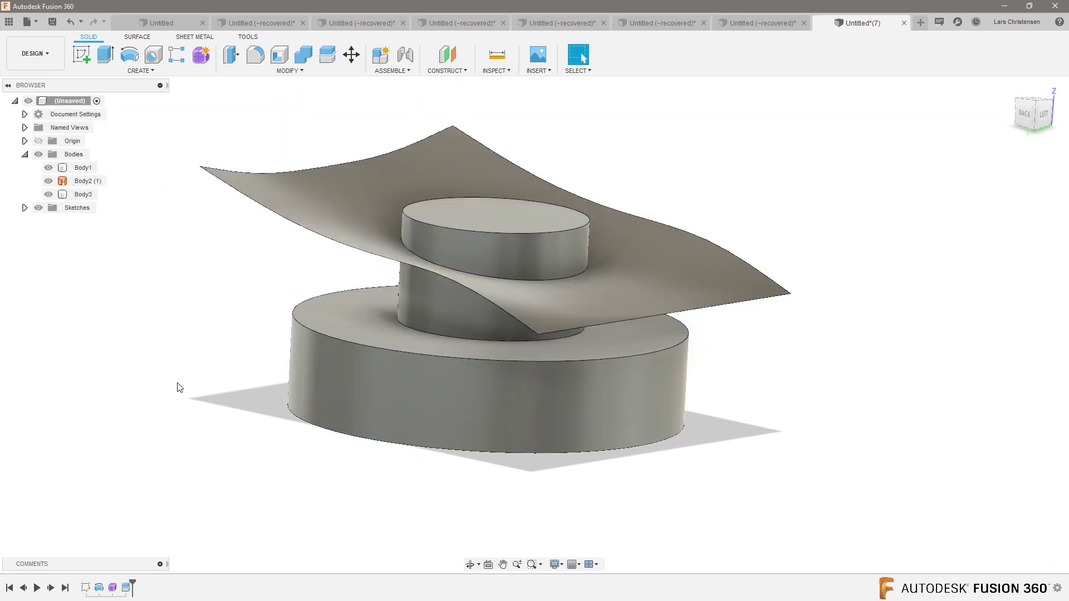
Hide Body3, the piece of the upper cylinder split off above the form surface.
click(49, 196)
click(49, 196)
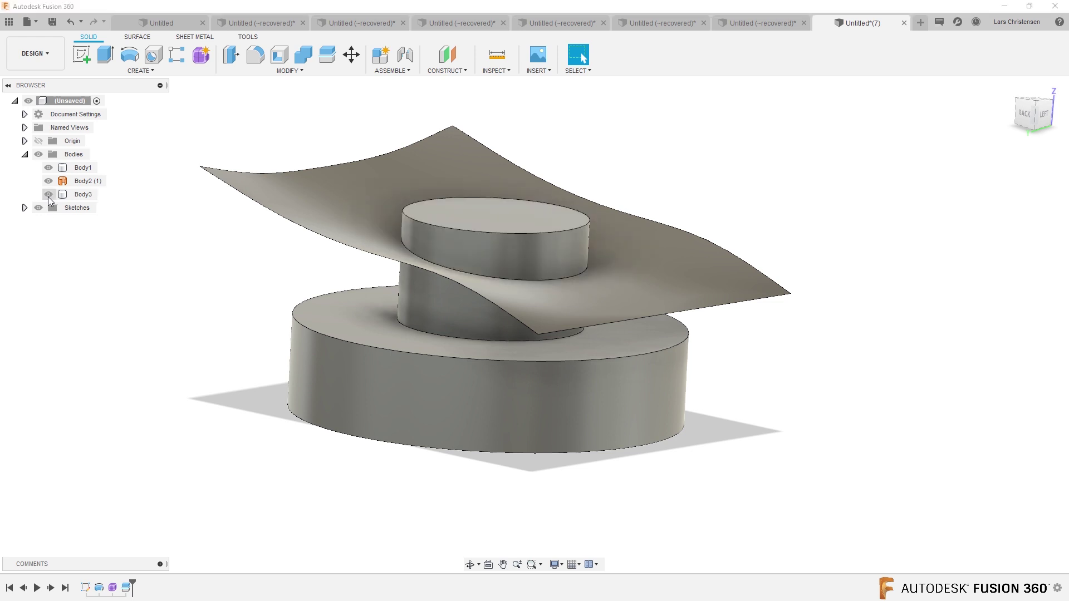
click(48, 196)
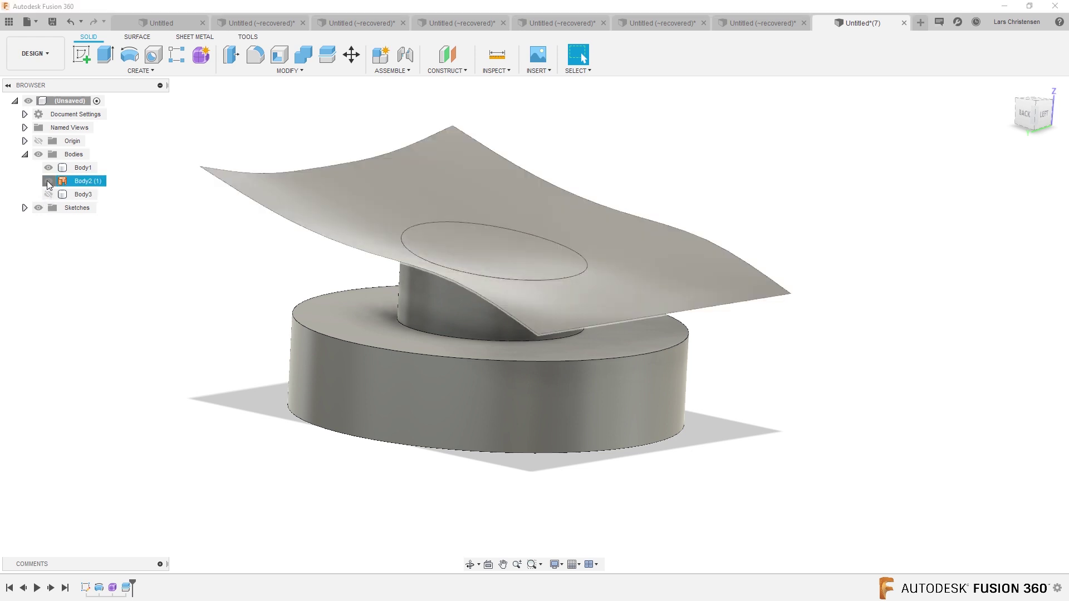
Hide the form surface Body2 so that only the trimmed cap body is displayed.
click(49, 181)
shift+middle_drag(257, 470, 406, 204)
click(553, 269)
click(333, 178)
shift+middle_drag(333, 183, 294, 146)
Fillet the curved top edge of the upper cylinder with a 2 mm constant radius.
key(f)
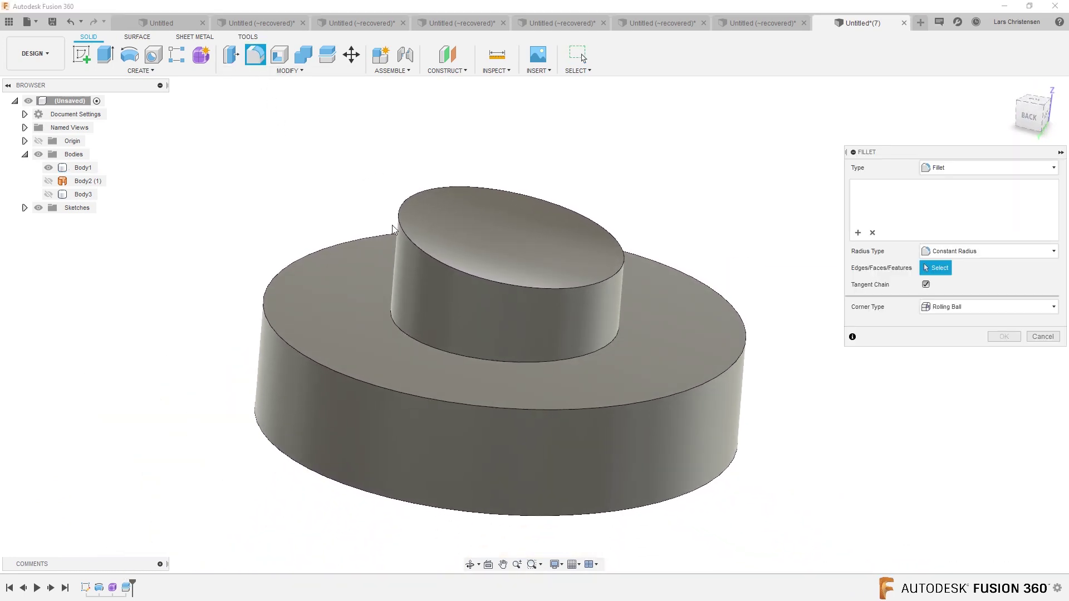
click(397, 222)
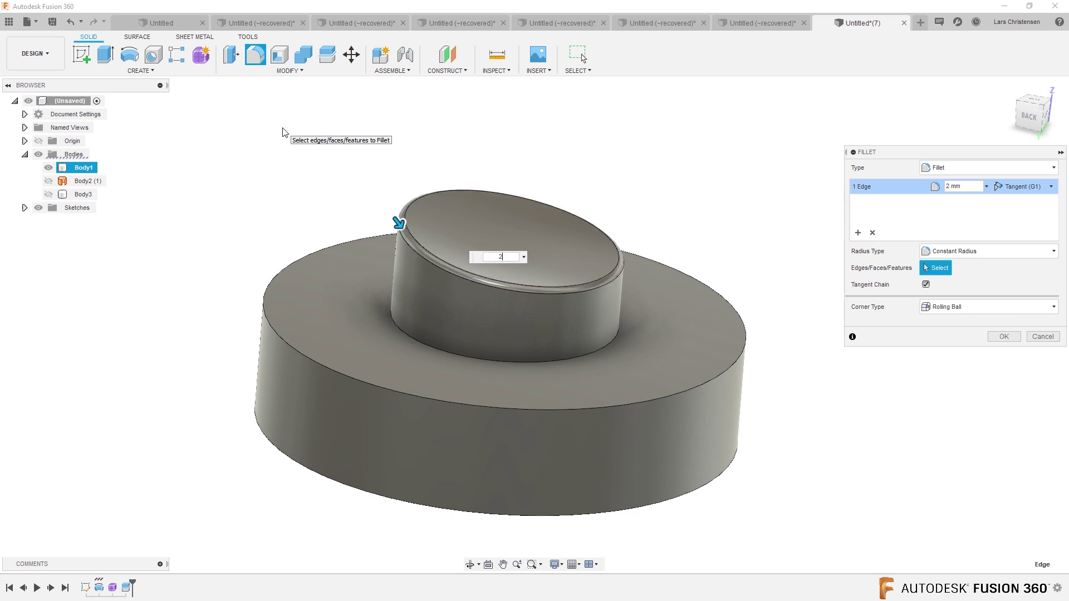
click(1012, 340)
shift+middle_drag(751, 306, 211, 212)
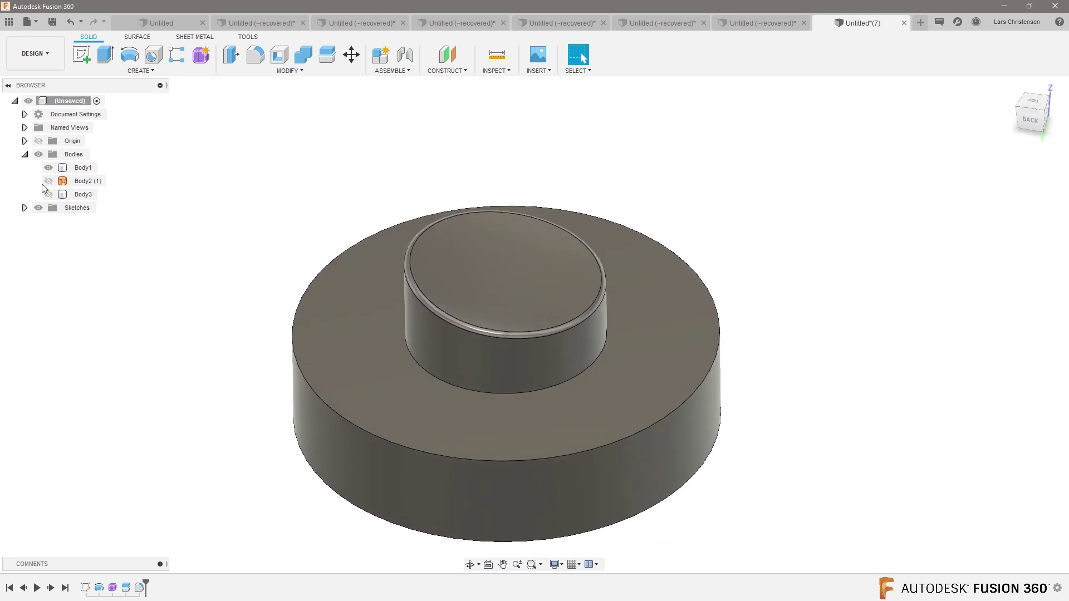
Compare the cap's top with the spray caps in the reference picture in Photos, and return to Fusion 360.
shift+middle_drag(71, 183, 253, 183)
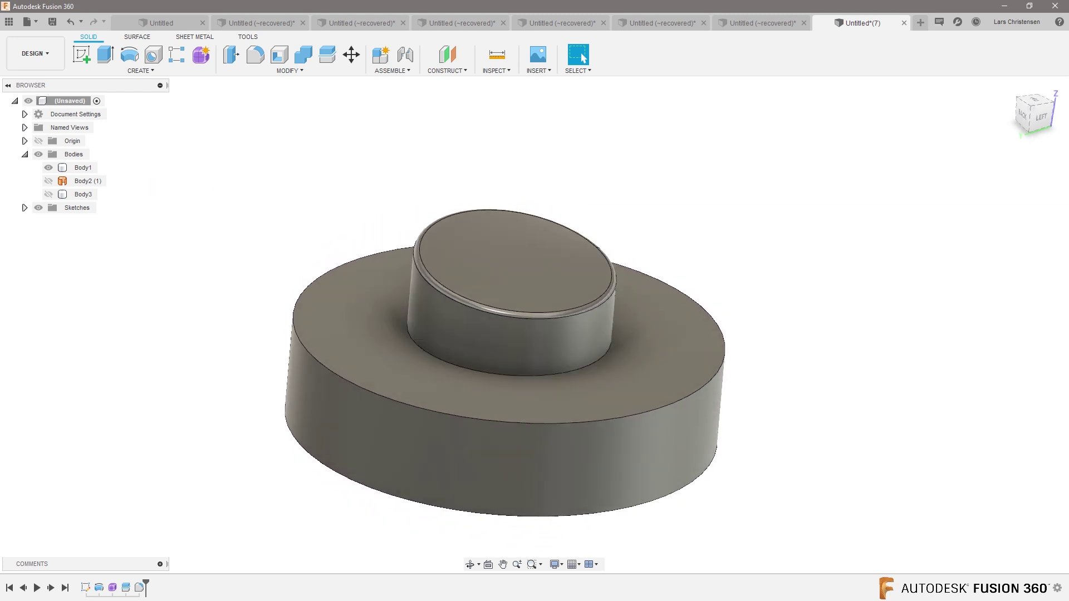
key(alt+Tab)
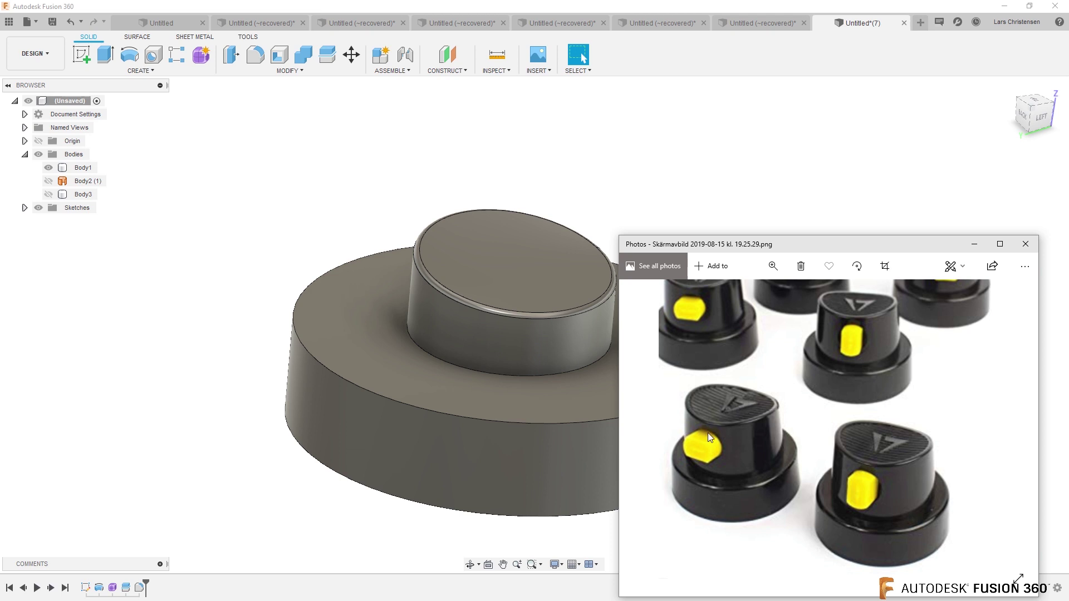
click(144, 287)
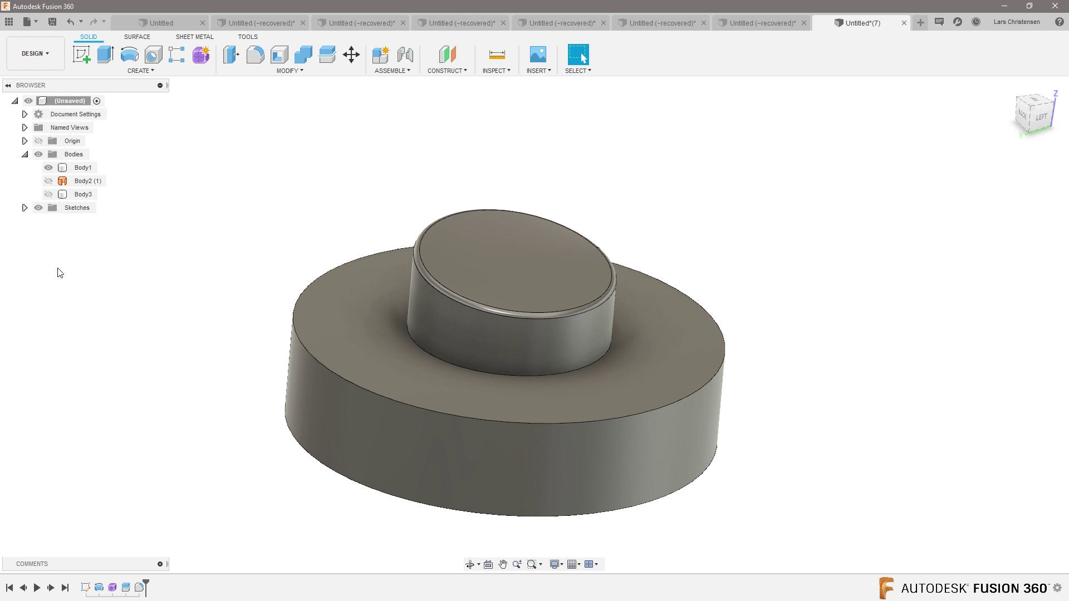
Show the form surface Body2 and offset it 5 mm upward as a new surface body.
click(46, 186)
click(48, 181)
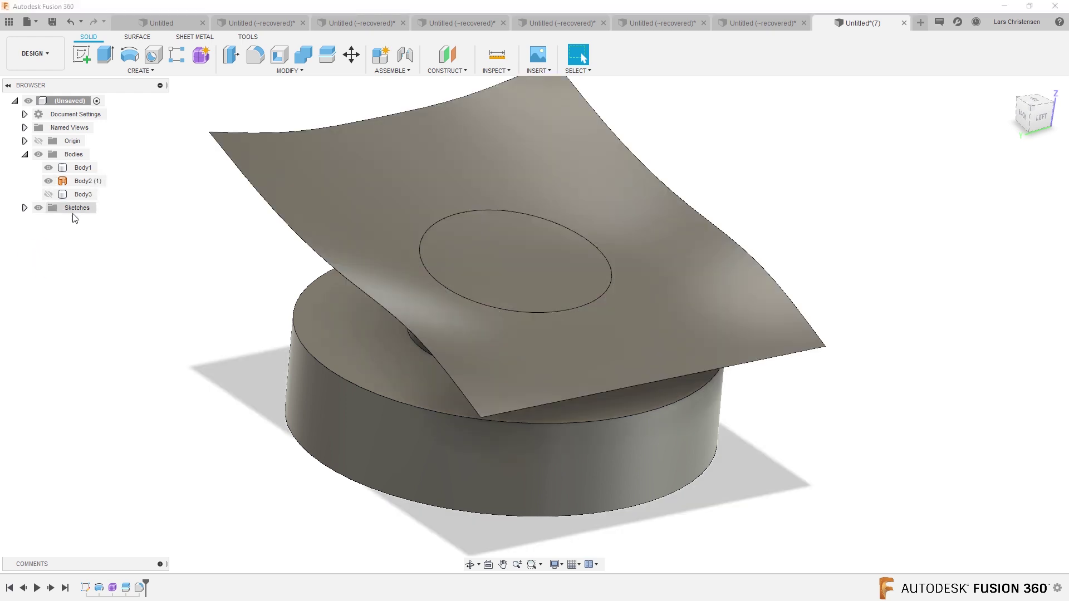
click(137, 36)
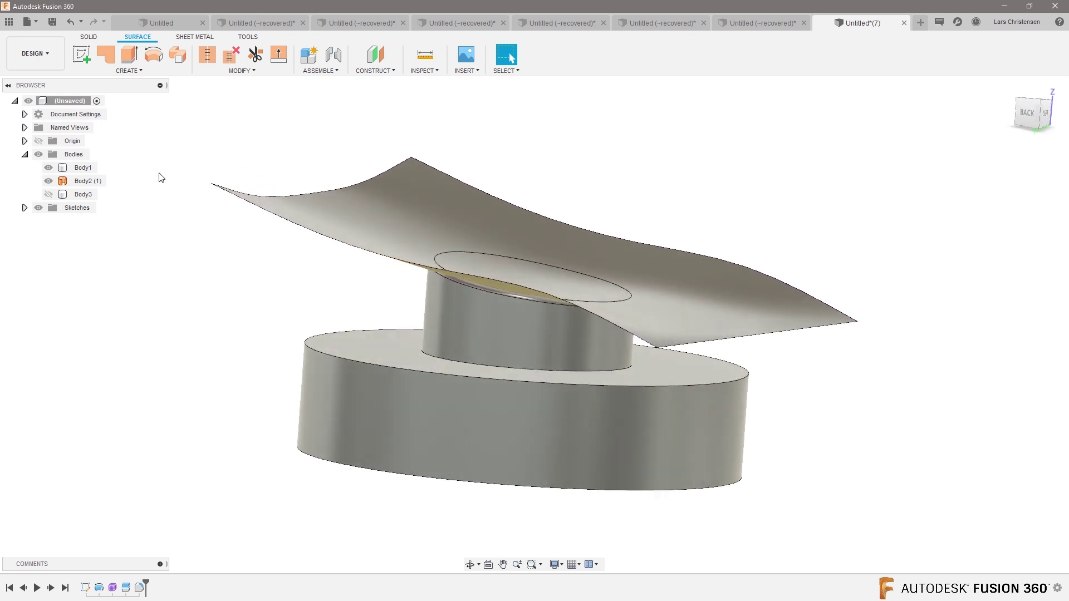
click(141, 71)
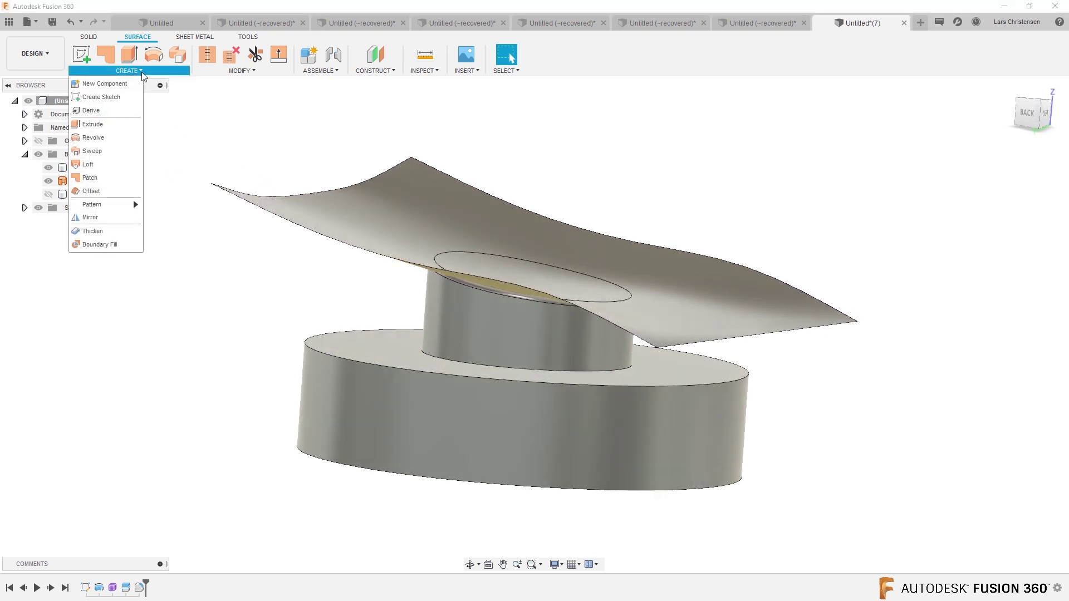
click(92, 191)
click(374, 222)
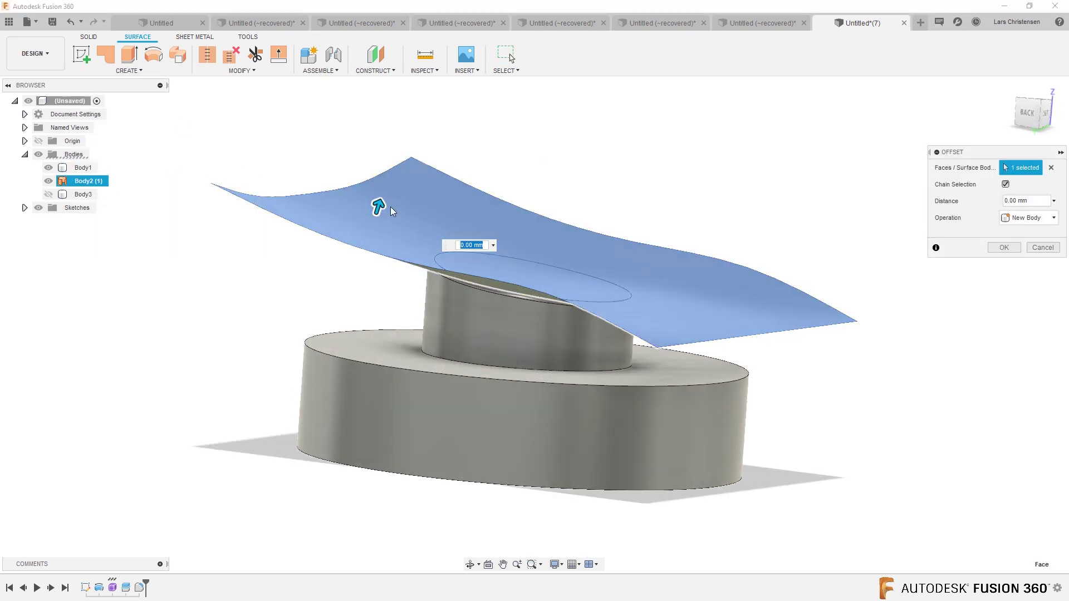
drag(378, 208, 389, 192)
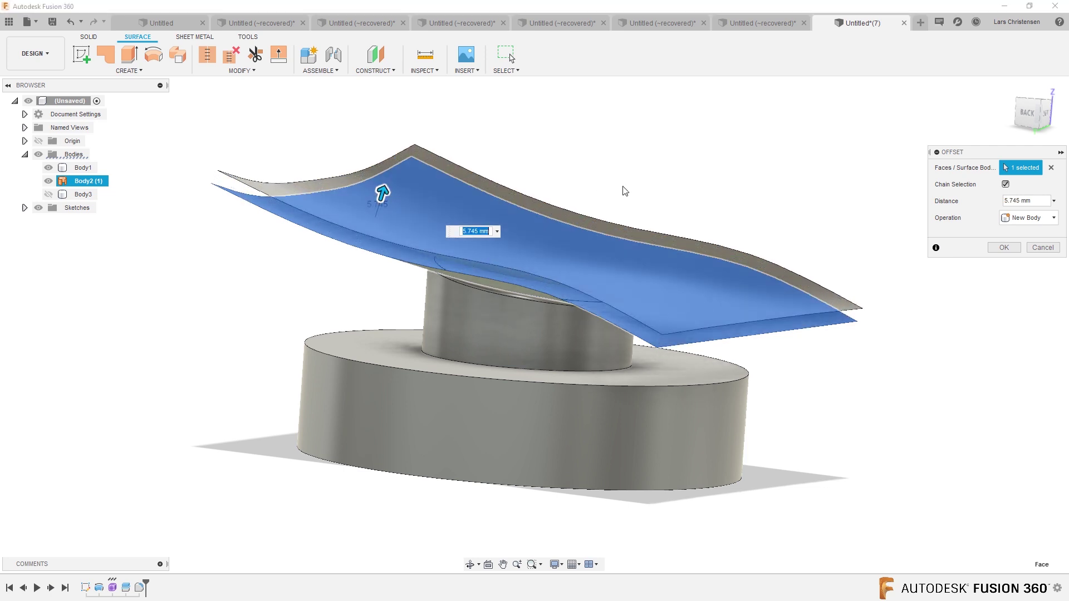
text(5.)
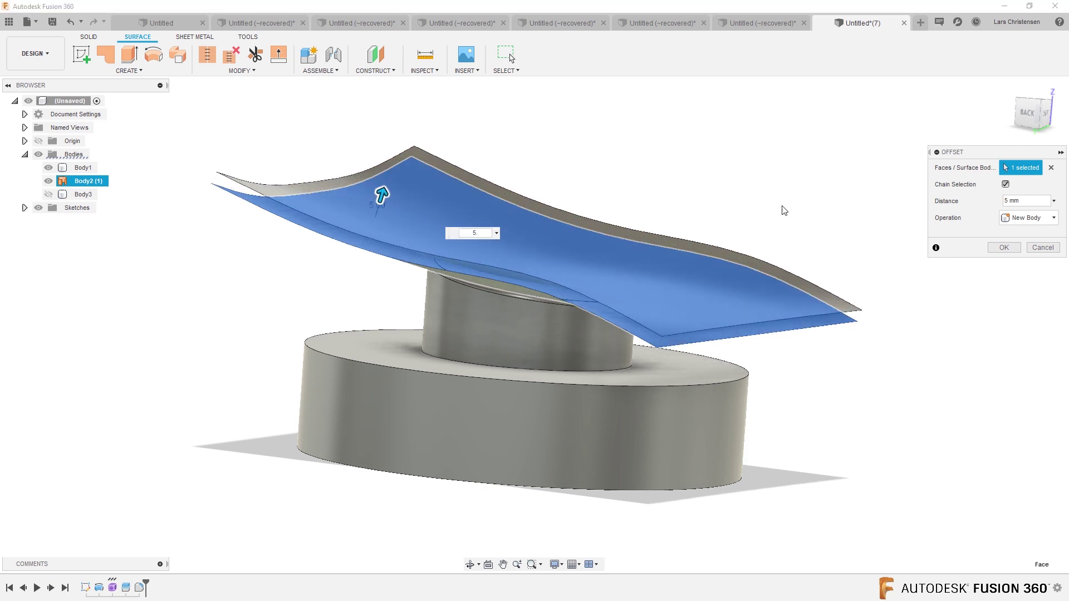
click(997, 250)
Hide both the original form surface and its offset copy, leaving the cap body displayed.
shift+middle_drag(742, 217, 197, 334)
scroll(195, 323, down, 2)
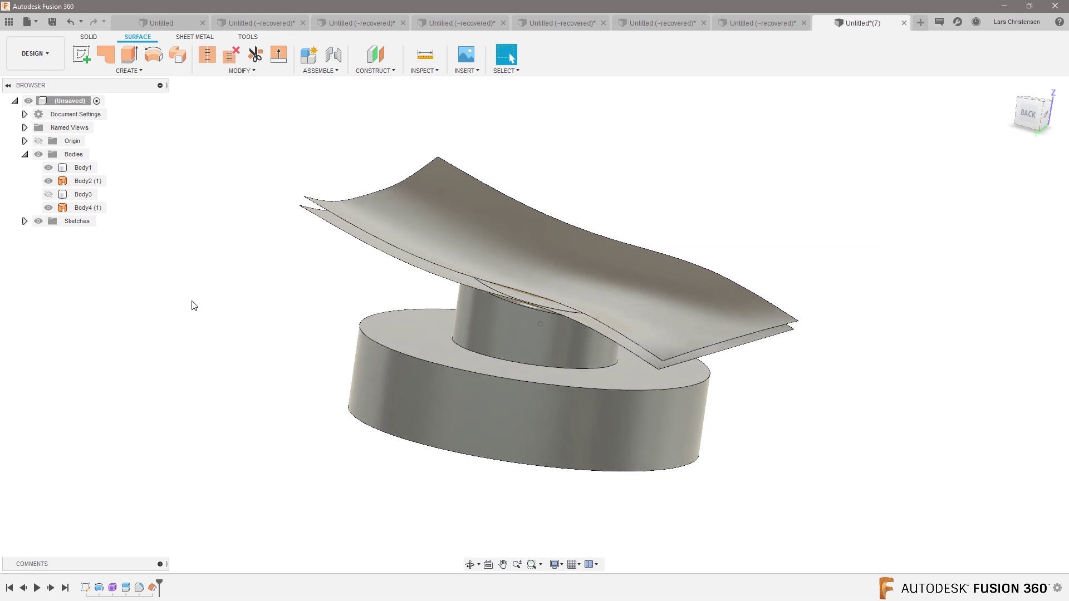
click(48, 182)
click(49, 207)
shift+middle_drag(175, 313, 561, 290)
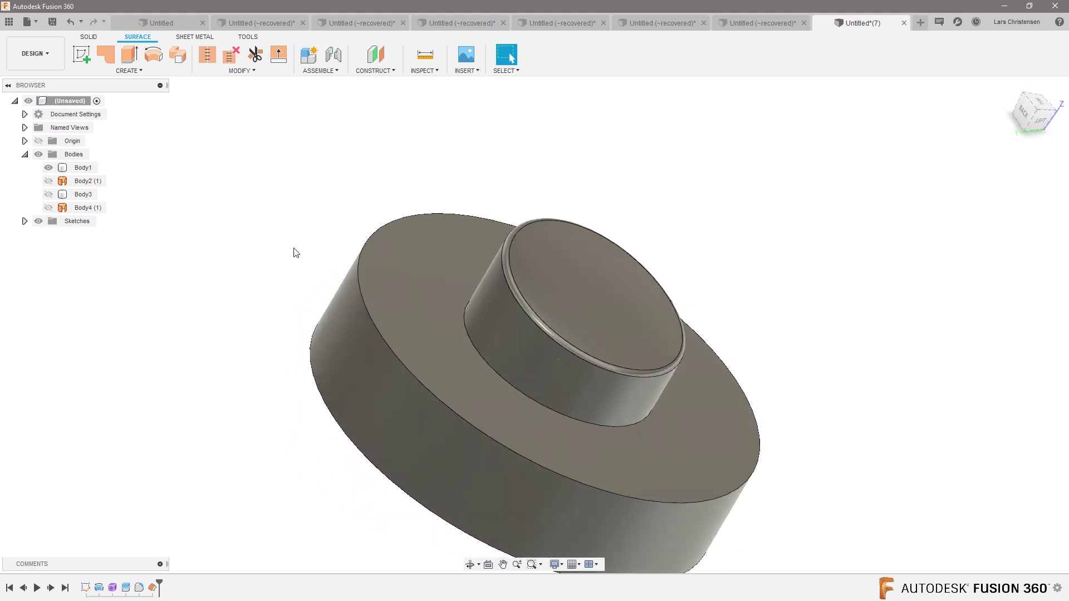